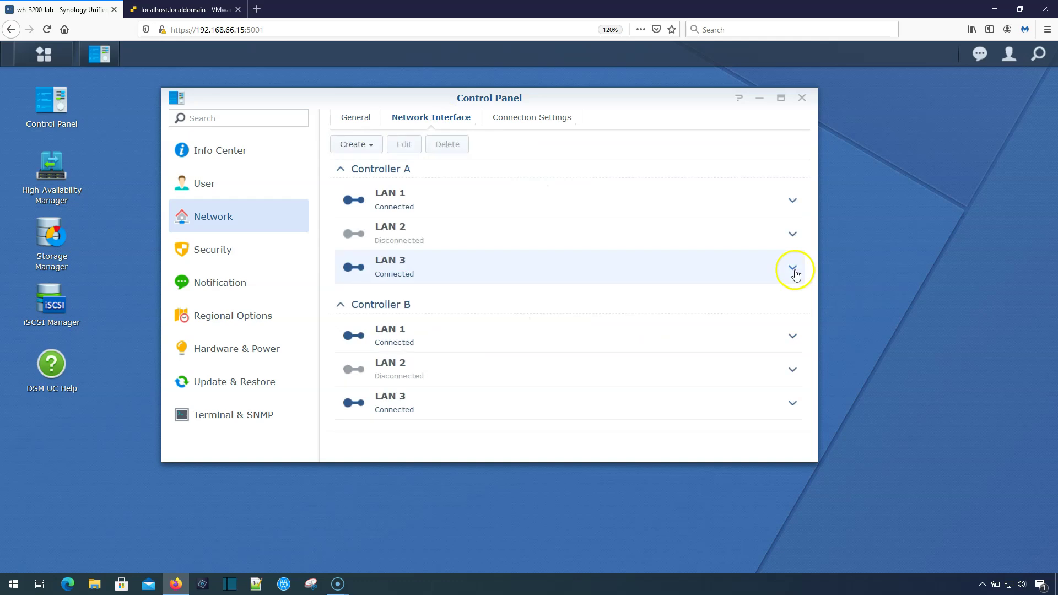
# Expand Controller B's LAN 3 in DSM to read IP 10.10.255.2 and mask 255.255.255.248.
pyautogui.scroll(-1, 747, 273)
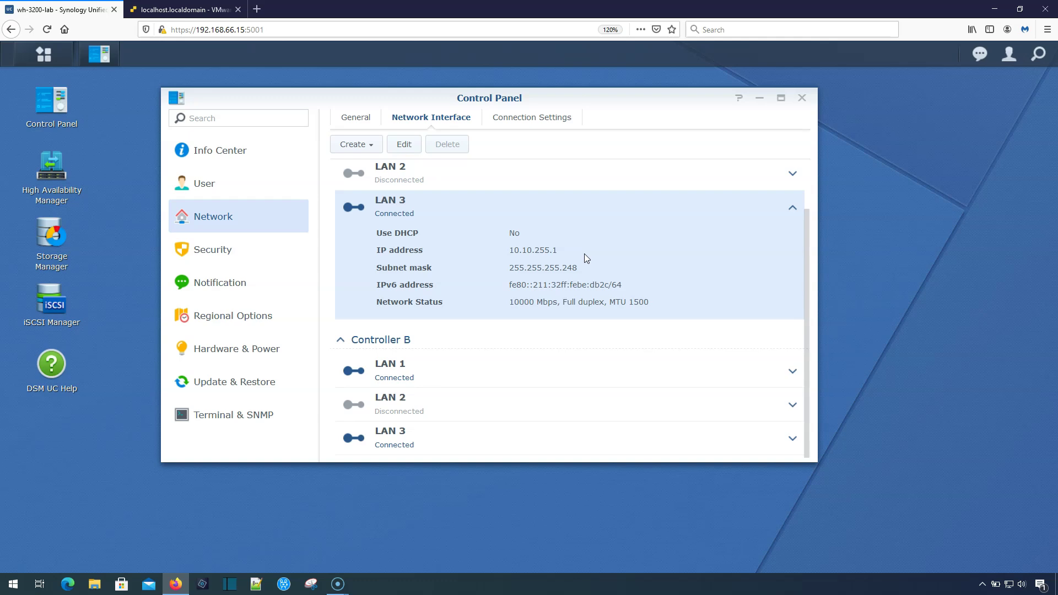
pyautogui.scroll(1, 678, 285)
pyautogui.scroll(-1, 679, 286)
pyautogui.click(790, 436)
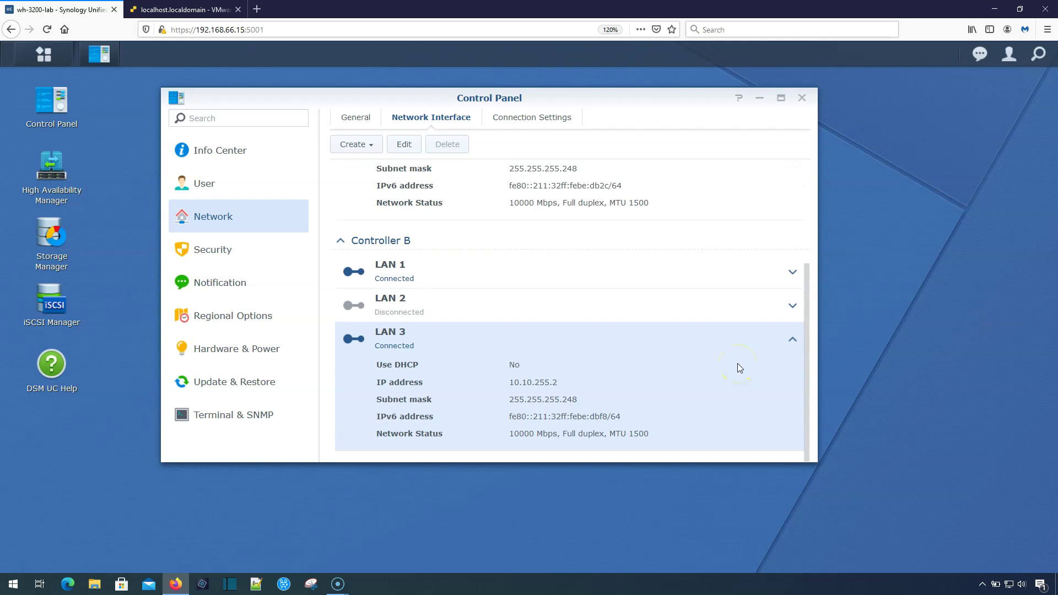
# Switch to the ESXi Host Client tab and open Networking in the Navigator.
pyautogui.click(212, 9)
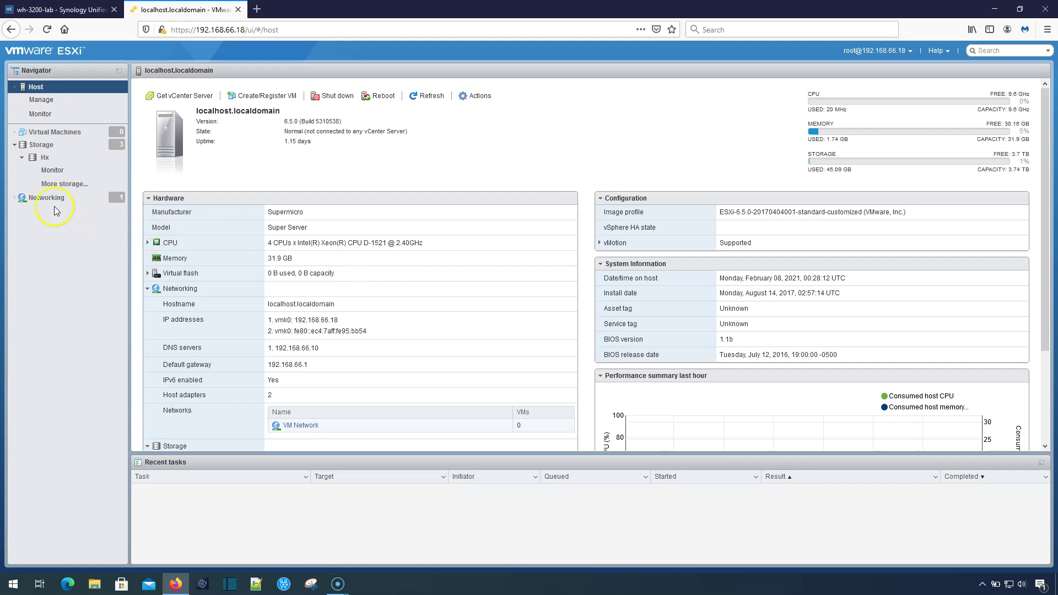
pyautogui.click(33, 199)
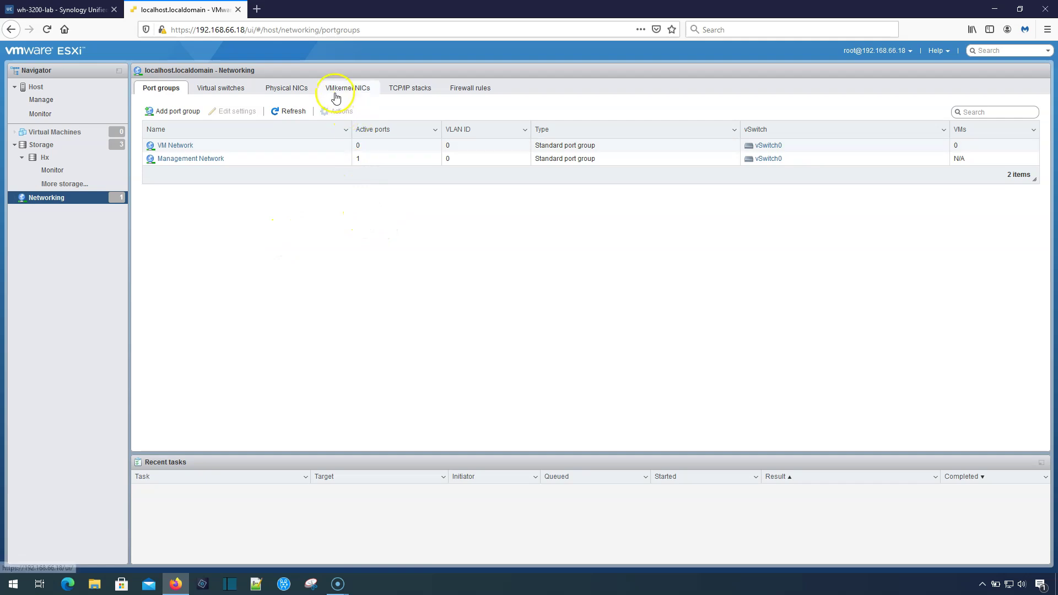
# Add a standard virtual switch named Storage with uplink vmnic1.
pyautogui.click(218, 89)
pyautogui.click(185, 113)
pyautogui.click(519, 264)
pyautogui.moveTo(519, 265); pyautogui.dragTo(406, 259)
pyautogui.write('Storage')
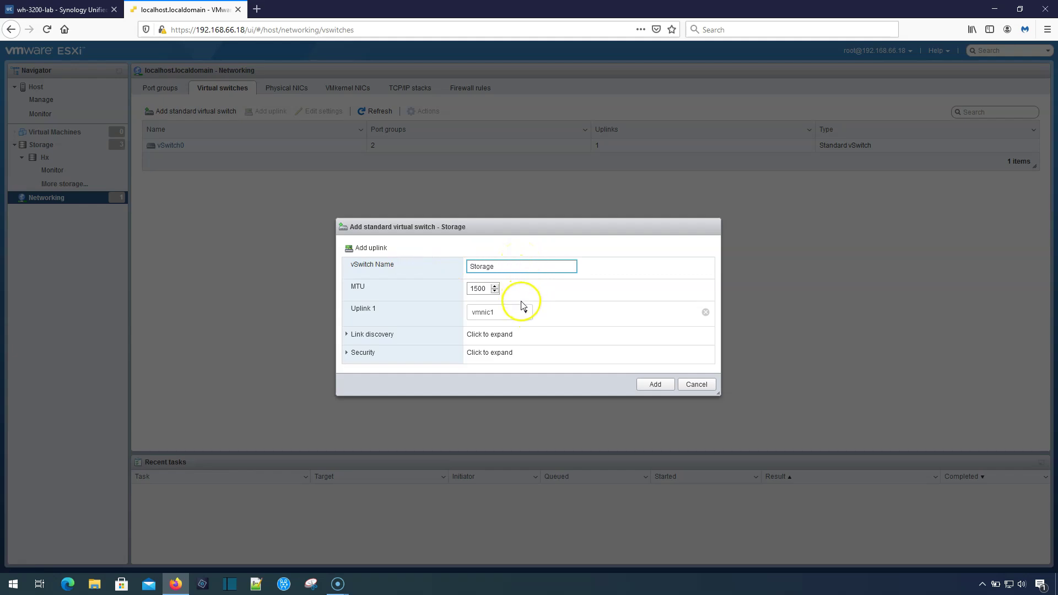
pyautogui.click(521, 312)
pyautogui.click(565, 303)
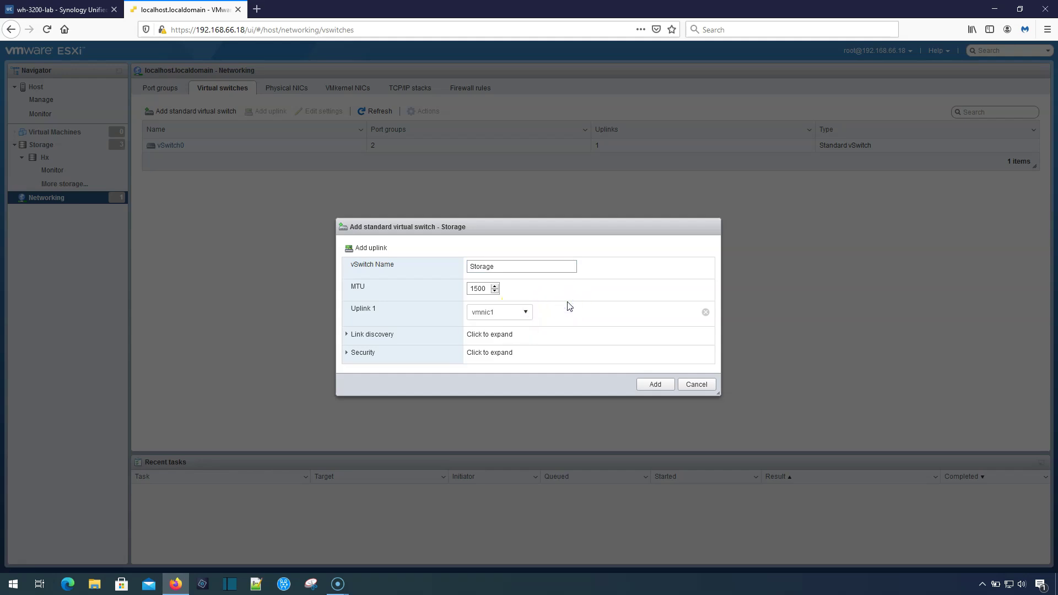
pyautogui.click(560, 310)
pyautogui.click(643, 386)
pyautogui.click(644, 385)
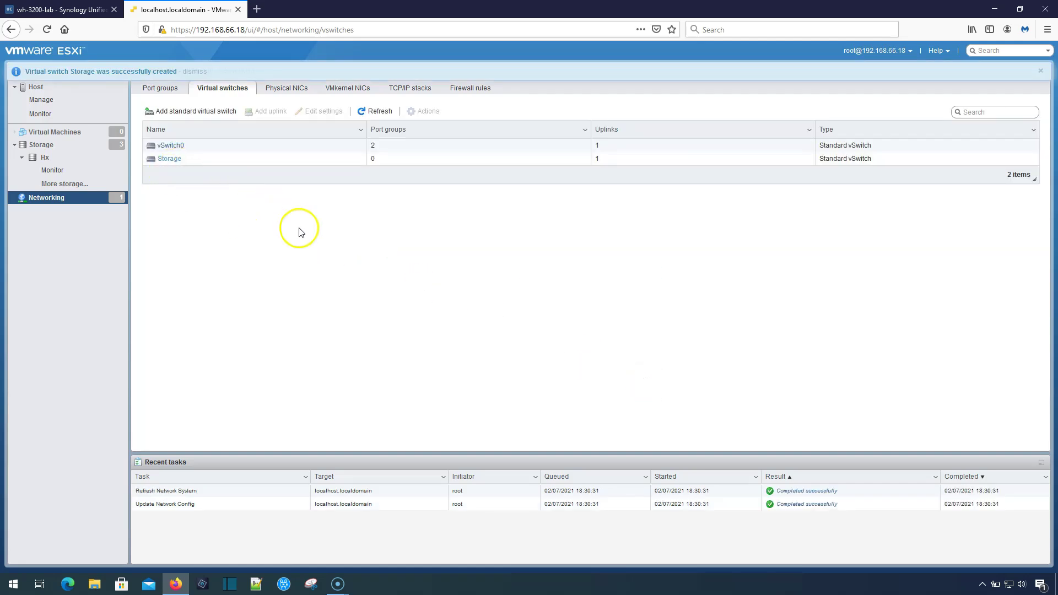
pyautogui.click(161, 89)
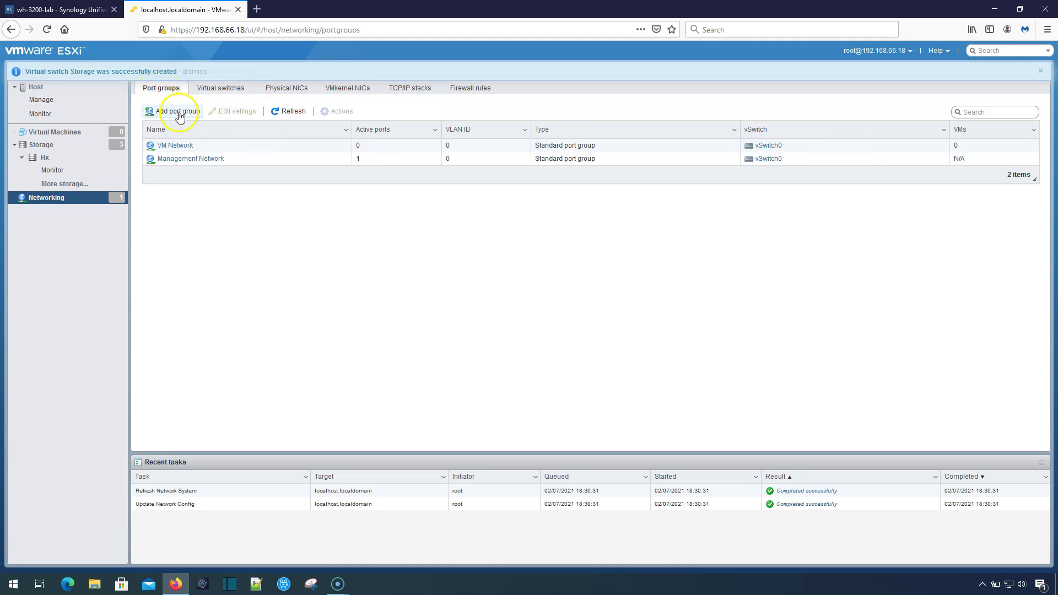
# Create a port group named Storage attached to the Storage virtual switch.
pyautogui.click(177, 112)
pyautogui.click(537, 265)
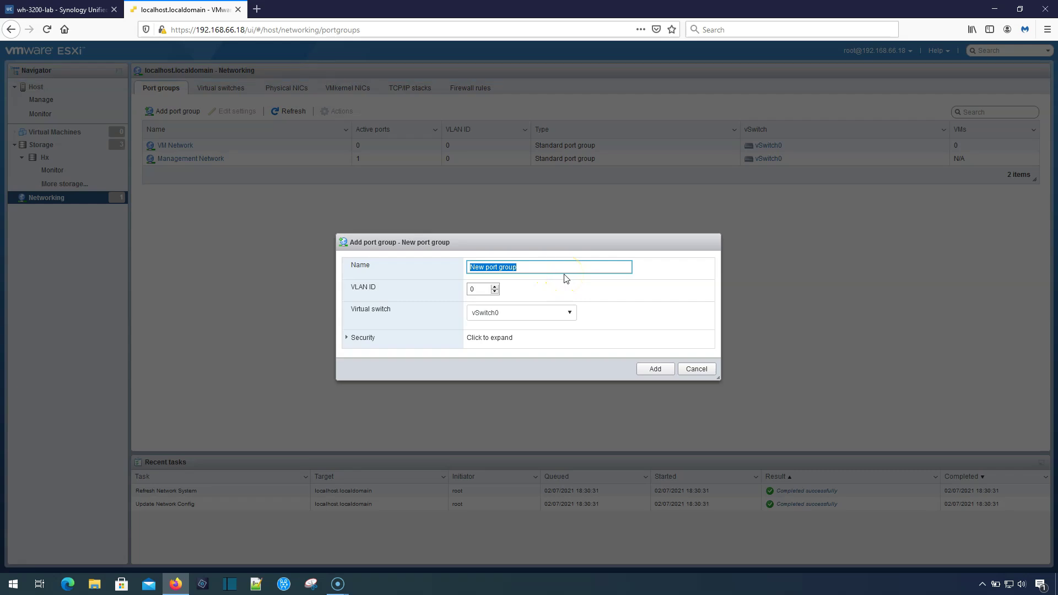
pyautogui.write('Storage')
pyautogui.click(561, 279)
pyautogui.click(552, 308)
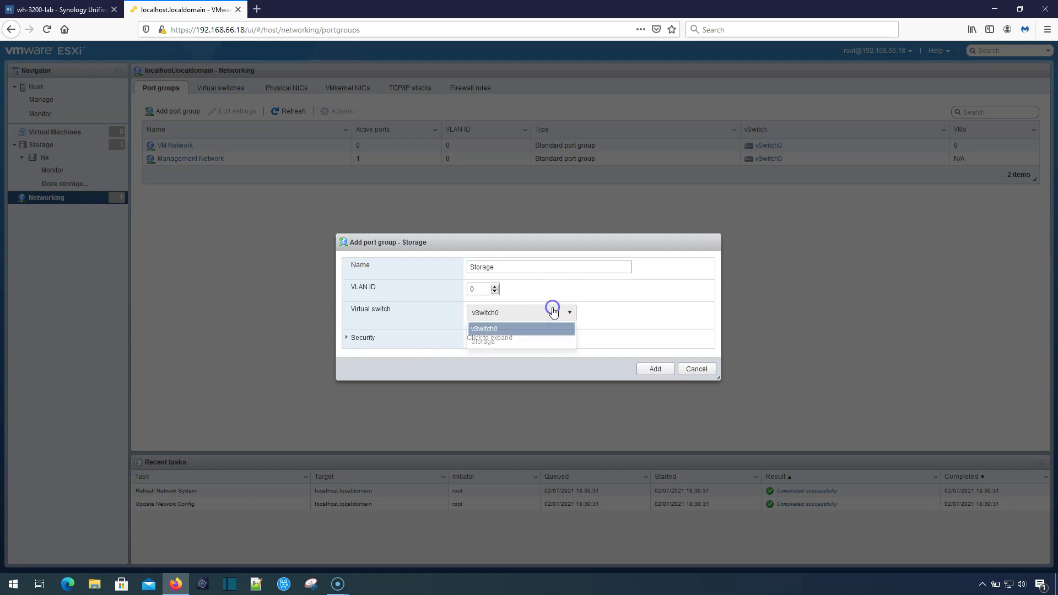
pyautogui.click(523, 341)
pyautogui.click(653, 368)
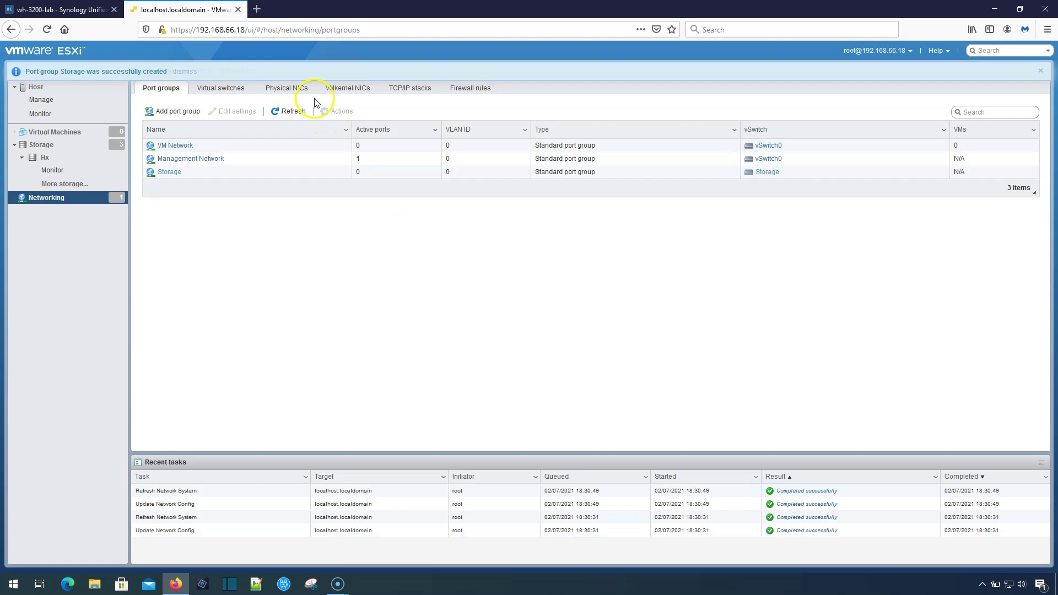
pyautogui.click(355, 98)
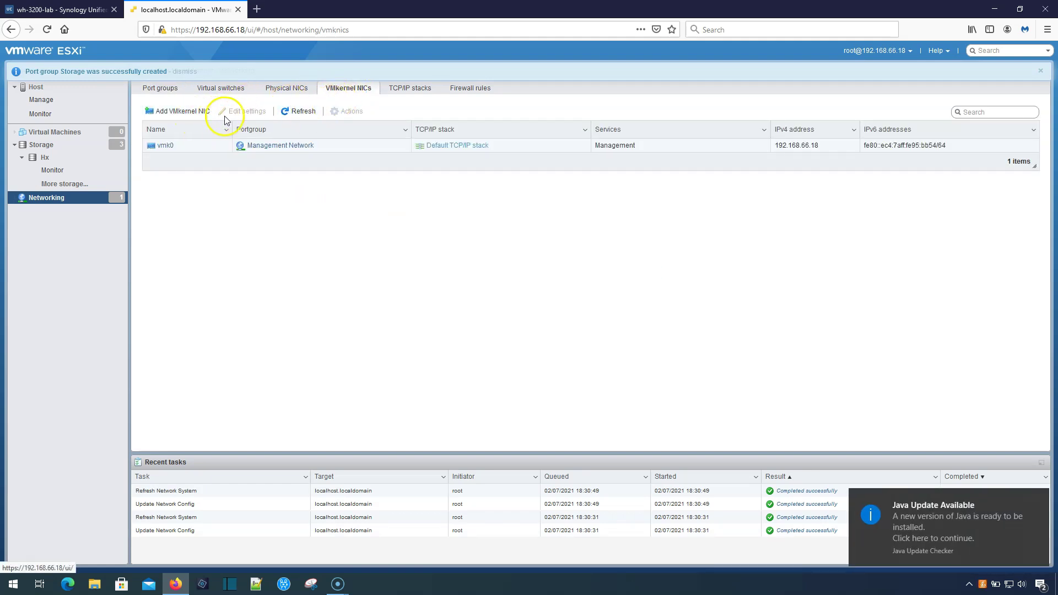
# Add a VMkernel NIC on the Storage port group with static IP 10.10.255.3, mask 255.255.255.248.
pyautogui.click(178, 111)
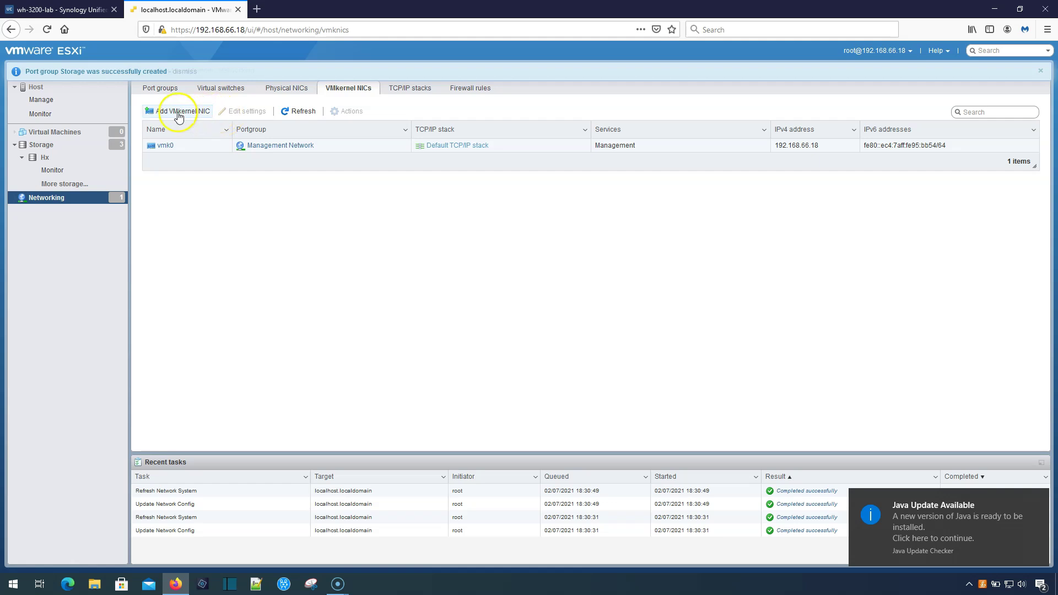
pyautogui.click(562, 198)
pyautogui.click(530, 251)
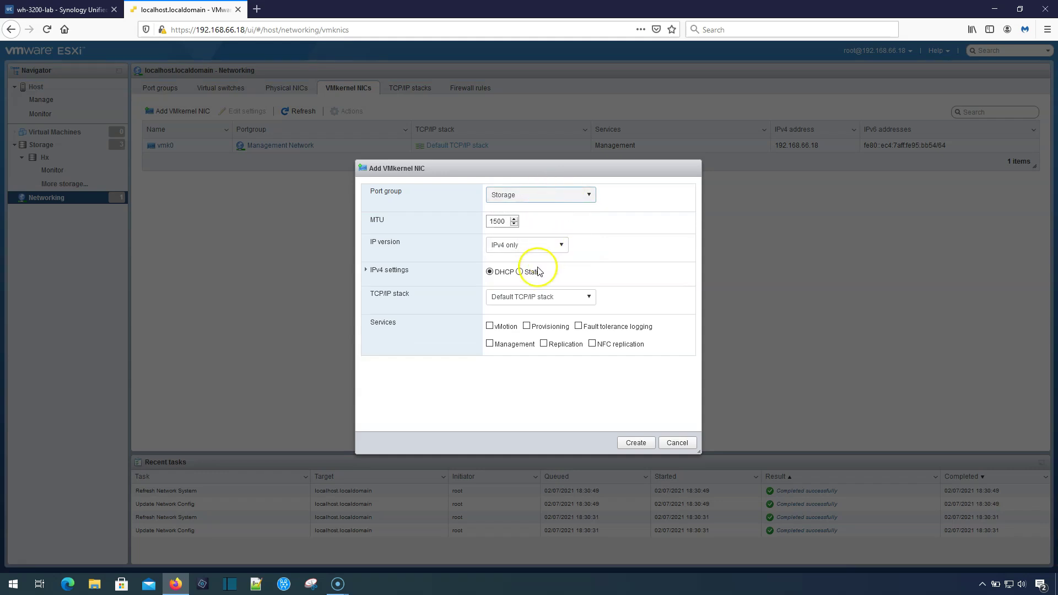
pyautogui.click(521, 273)
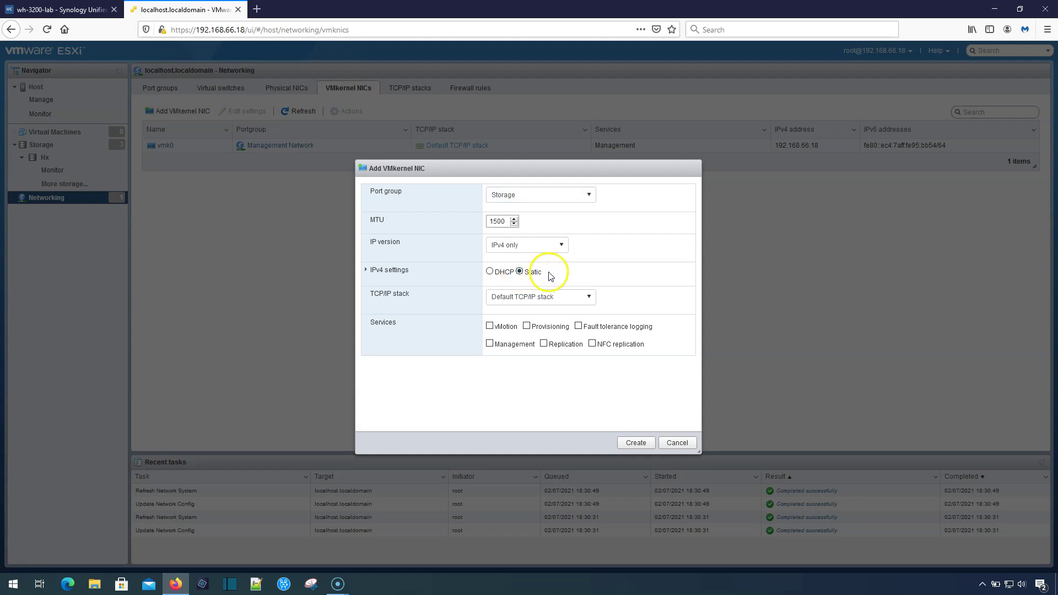
pyautogui.click(366, 270)
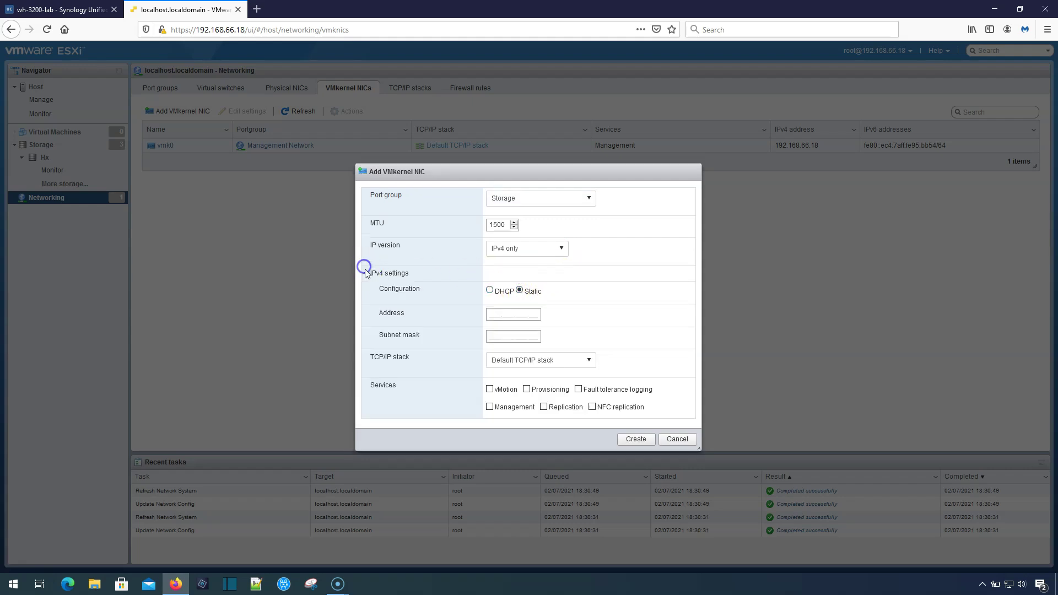
pyautogui.click(493, 314)
pyautogui.write('10.10.')
pyautogui.click(61, 9)
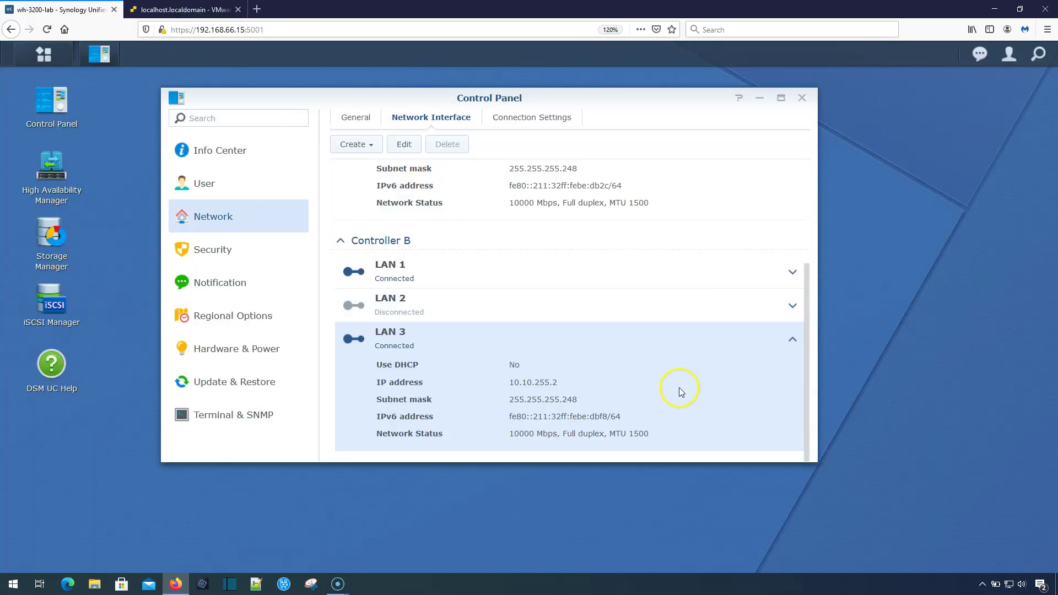
pyautogui.click(187, 9)
pyautogui.write('255.3')
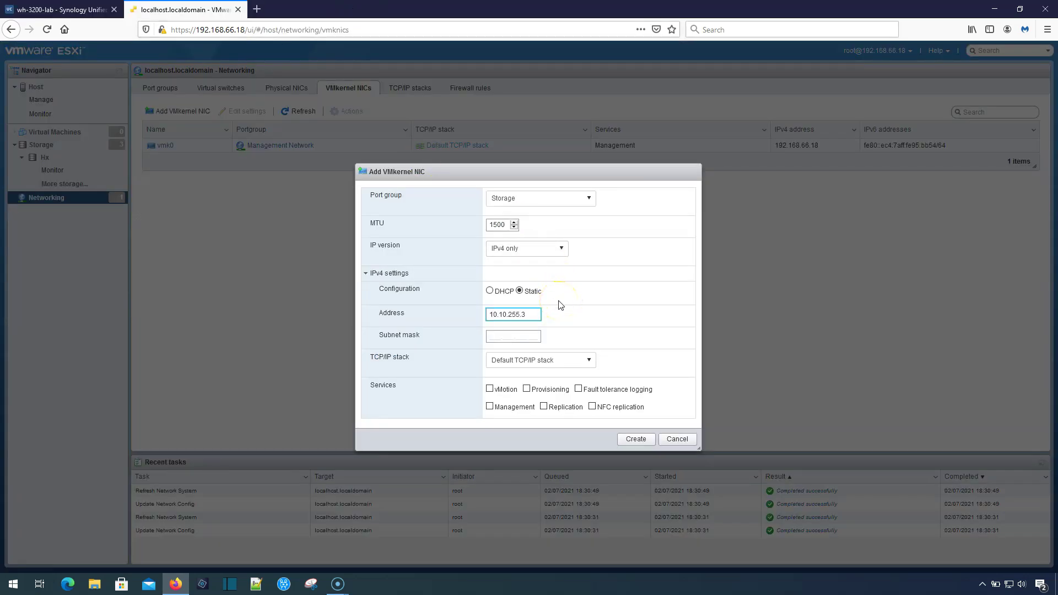
pyautogui.press('Tab')
pyautogui.write('255.255.255.248')
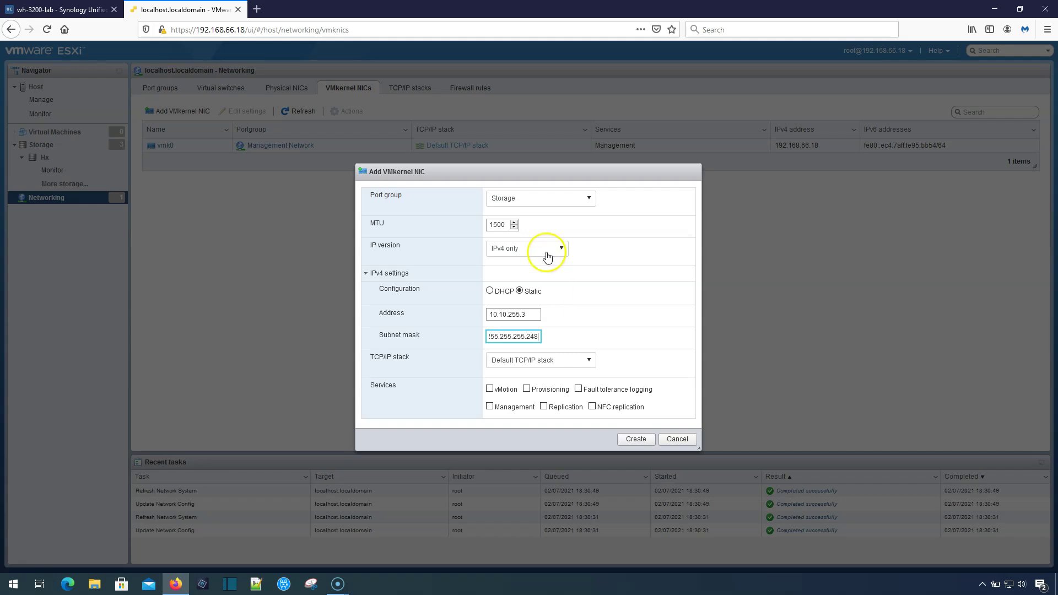
pyautogui.click(645, 445)
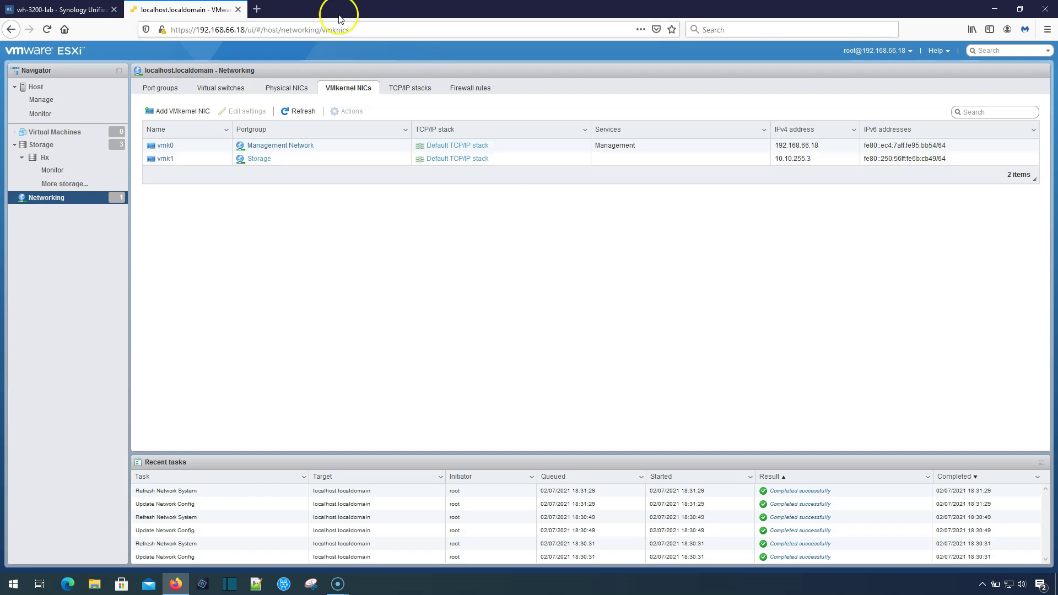
# Open the NETGEAR switch at 192.168.66.56 in a new tab and log in as admin.
pyautogui.click(257, 9)
pyautogui.write('192.168.66.234:6789/')
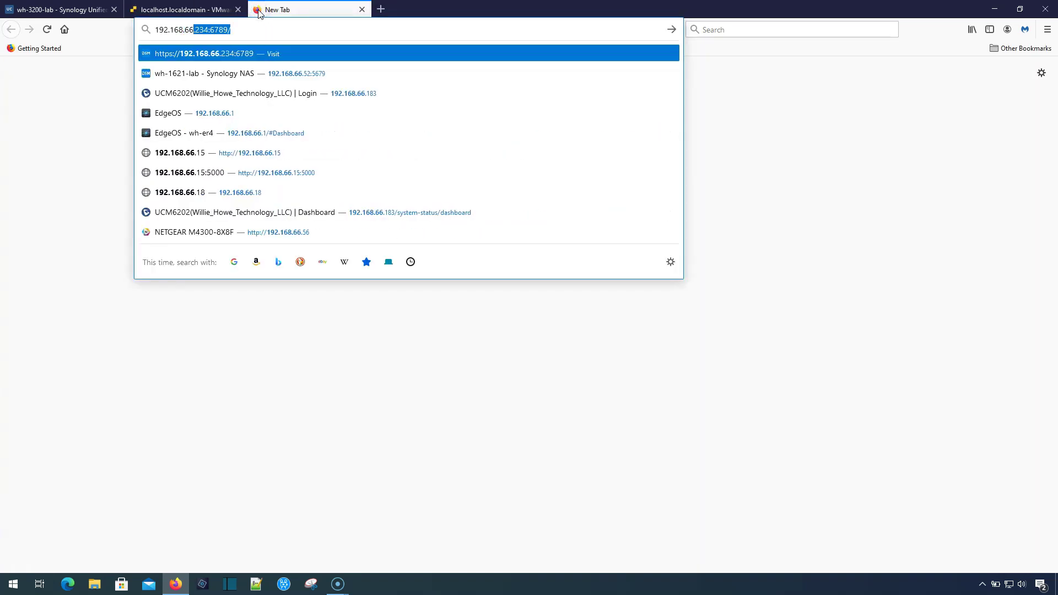
pyautogui.click(240, 232)
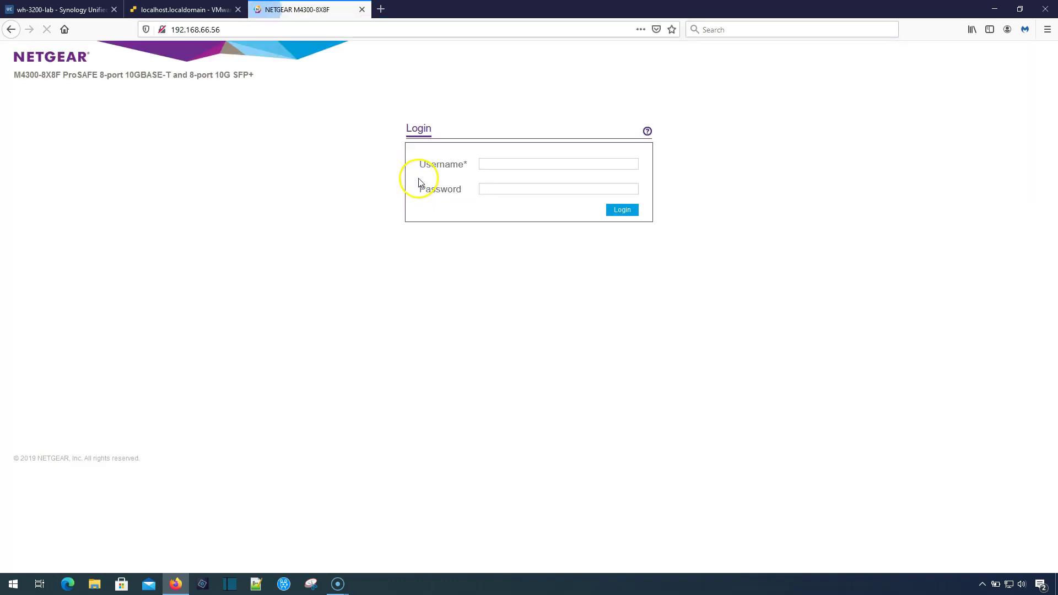
pyautogui.write('admin')
pyautogui.press('Tab')
pyautogui.write('*********')
pyautogui.press('Return')
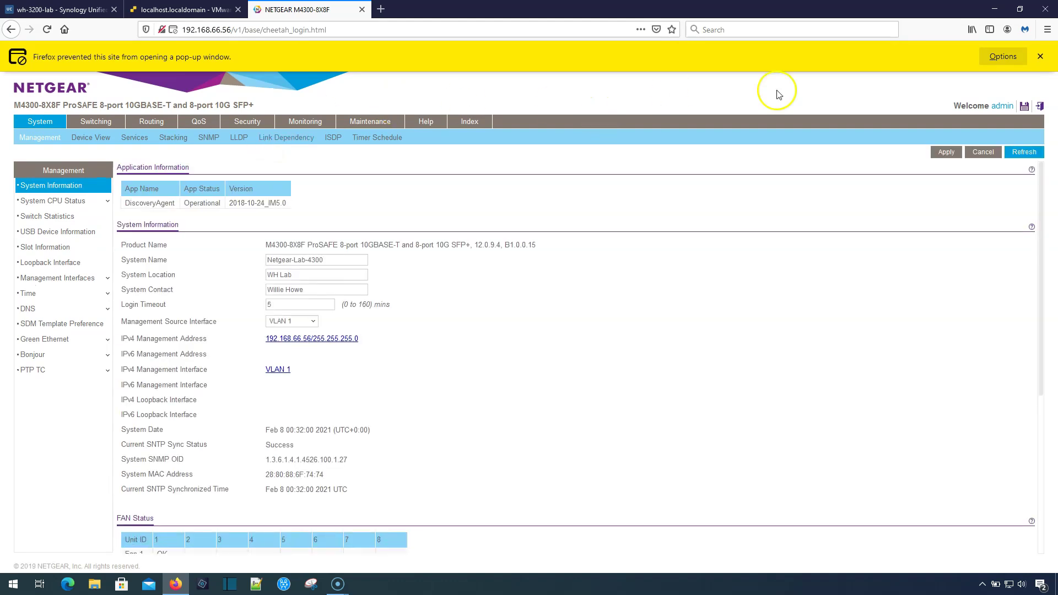
# Review the Port PVID Configuration under Switching > VLAN > Advanced, then return to ESXi.
pyautogui.click(104, 125)
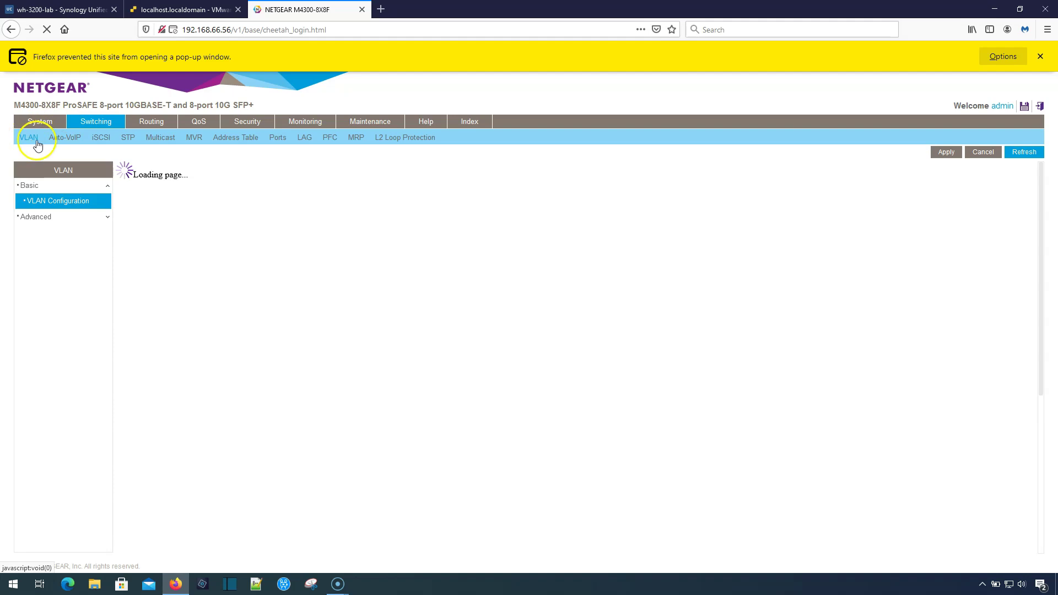
pyautogui.click(24, 217)
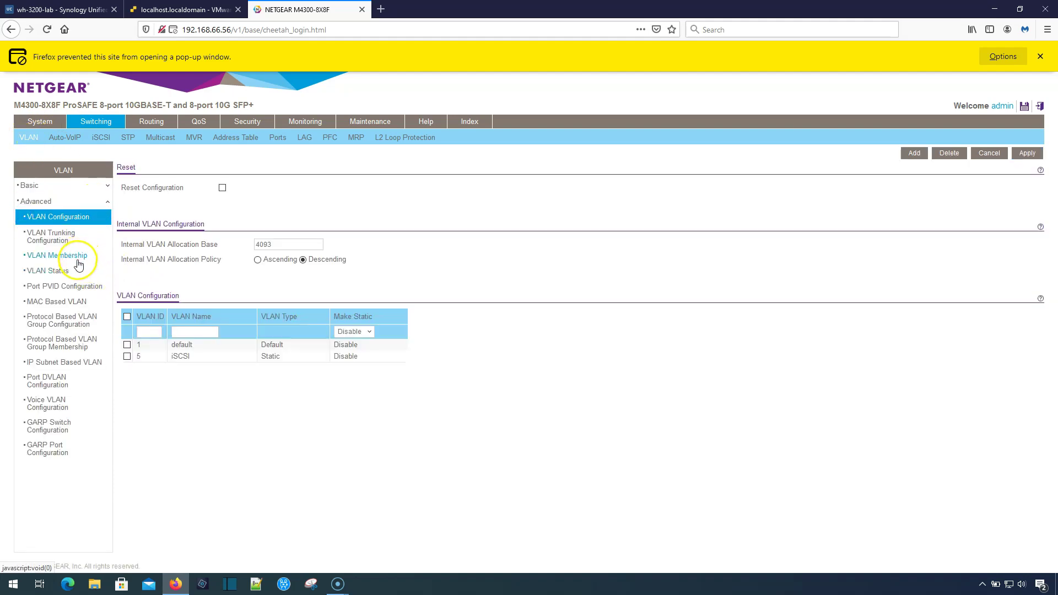
pyautogui.click(79, 288)
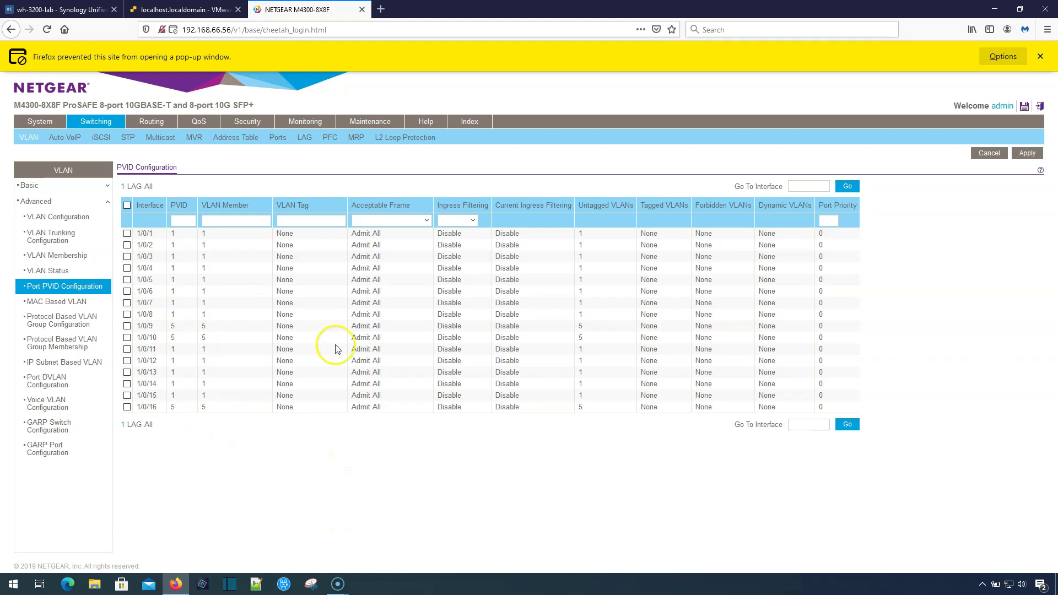
pyautogui.click(182, 6)
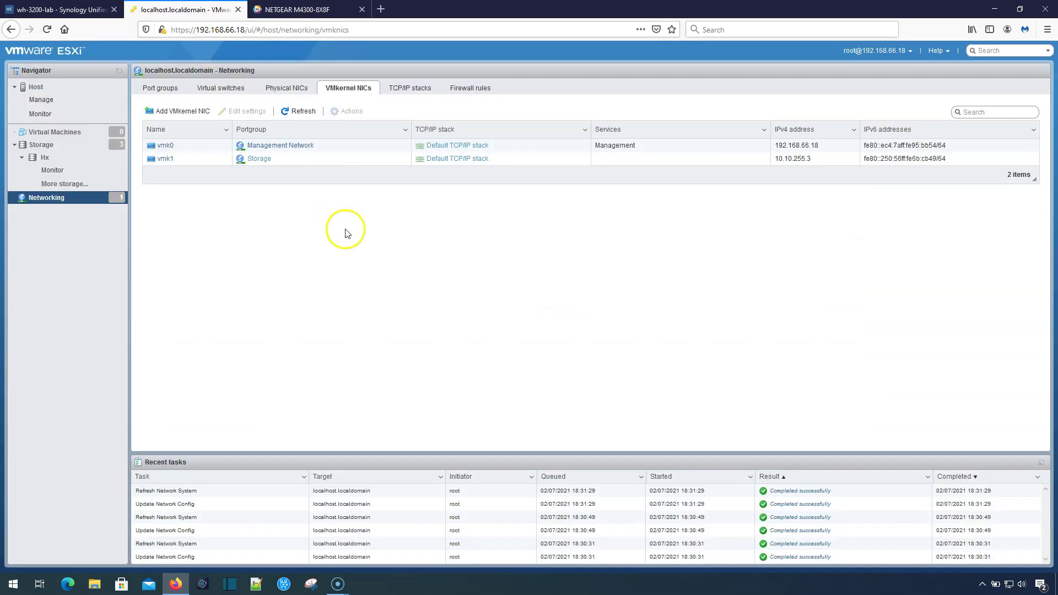
# Open the iSCSI configuration of software adapter vmhba64 under Storage adapters.
pyautogui.click(49, 149)
pyautogui.click(214, 90)
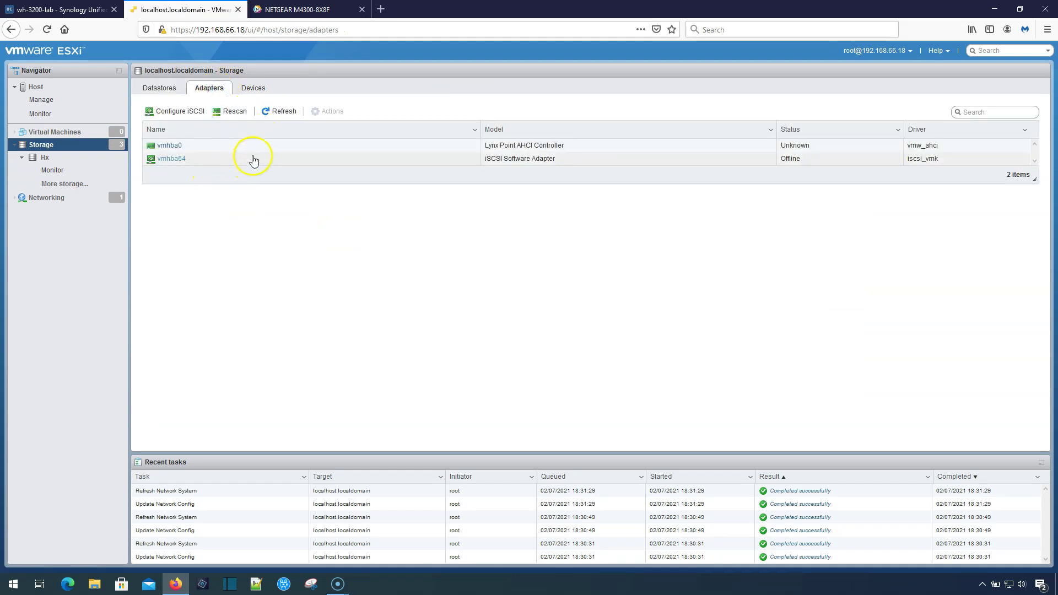
pyautogui.click(373, 160)
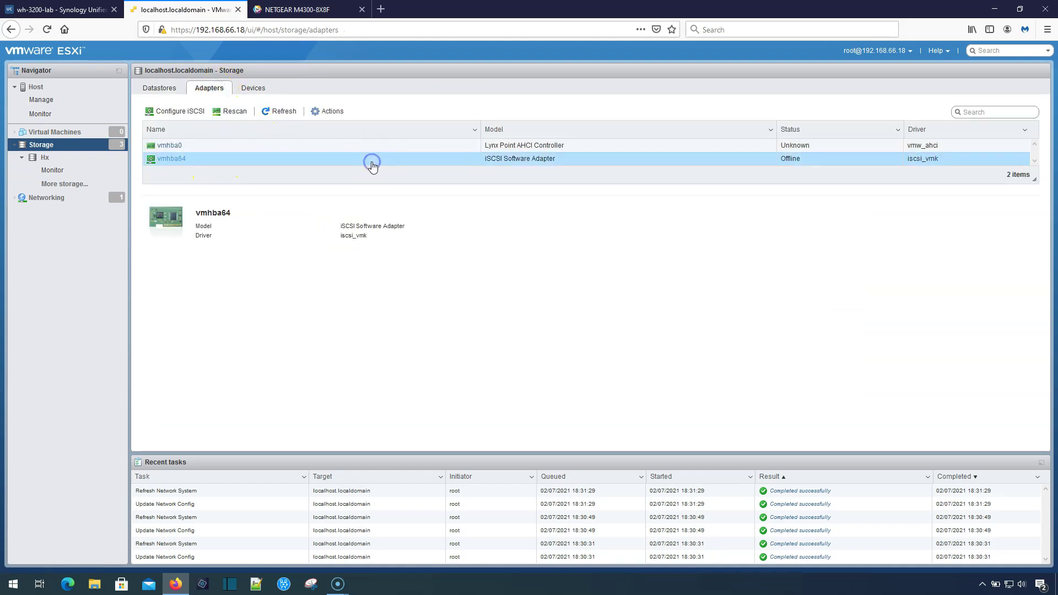
pyautogui.click(188, 119)
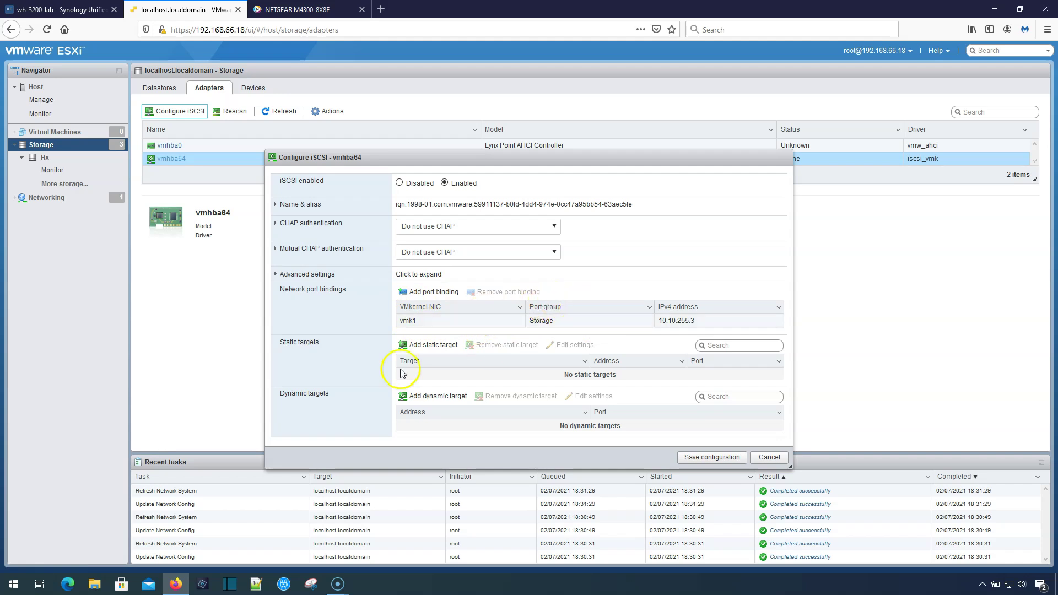
# Add dynamic iSCSI targets 10.10.255.1 and 10.10.255.2 on port 3260 and save.
pyautogui.click(433, 395)
pyautogui.click(456, 426)
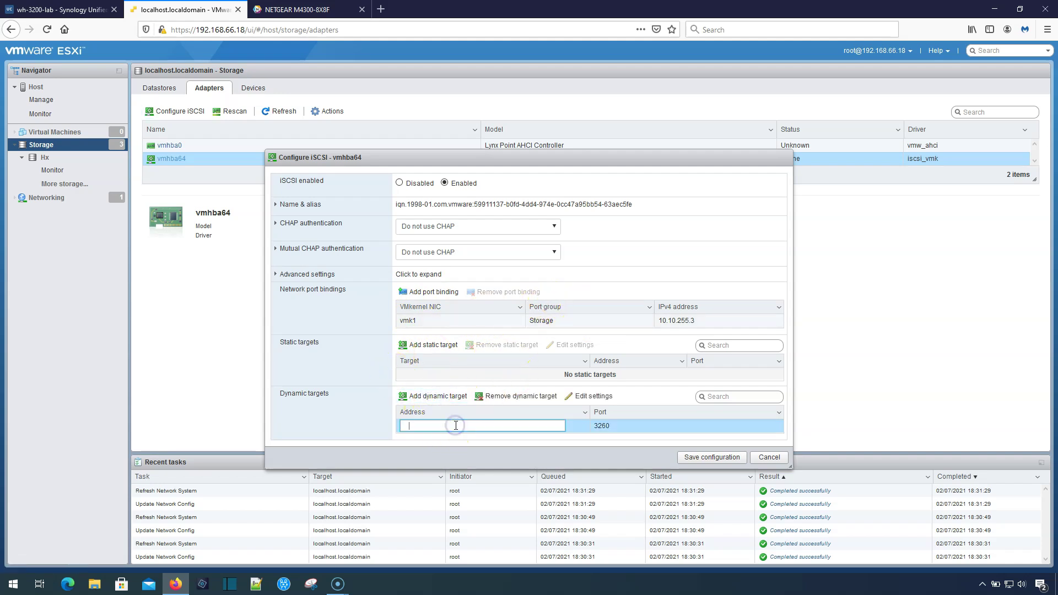
pyautogui.write('10.10.255.1')
pyautogui.click(433, 396)
pyautogui.click(450, 429)
pyautogui.write('10.10')
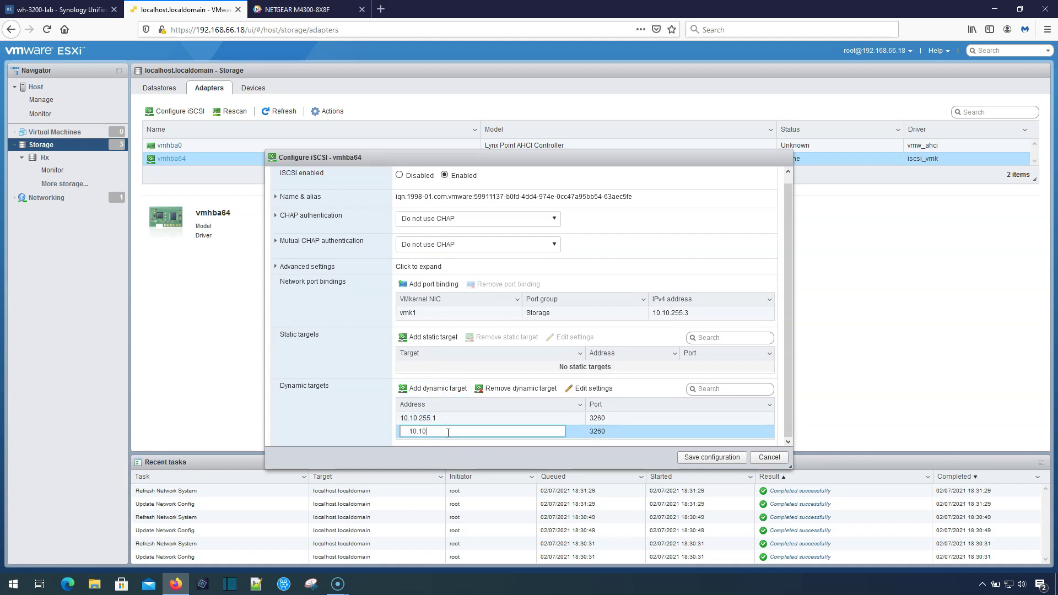
pyautogui.write('.255.2')
pyautogui.press('Tab')
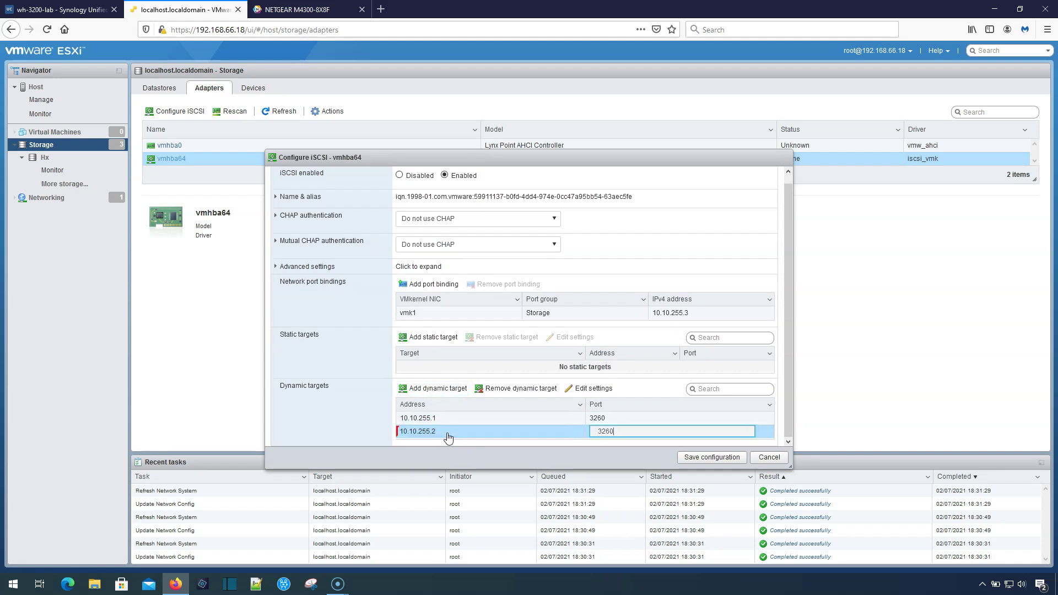
pyautogui.click(720, 458)
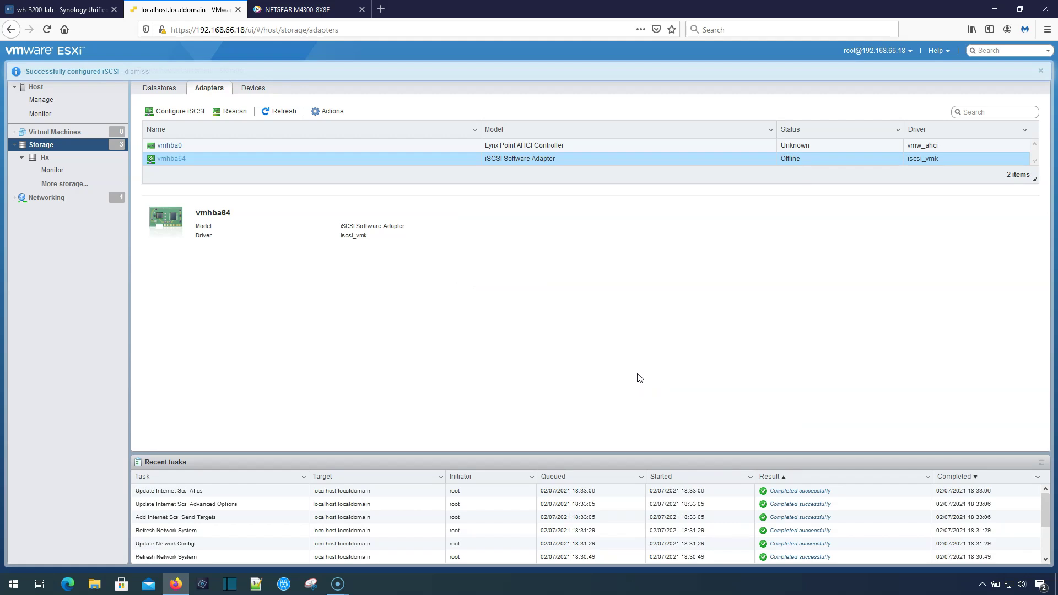
# Rescan and refresh the storage adapters so vmhba64 shows Online.
pyautogui.click(231, 111)
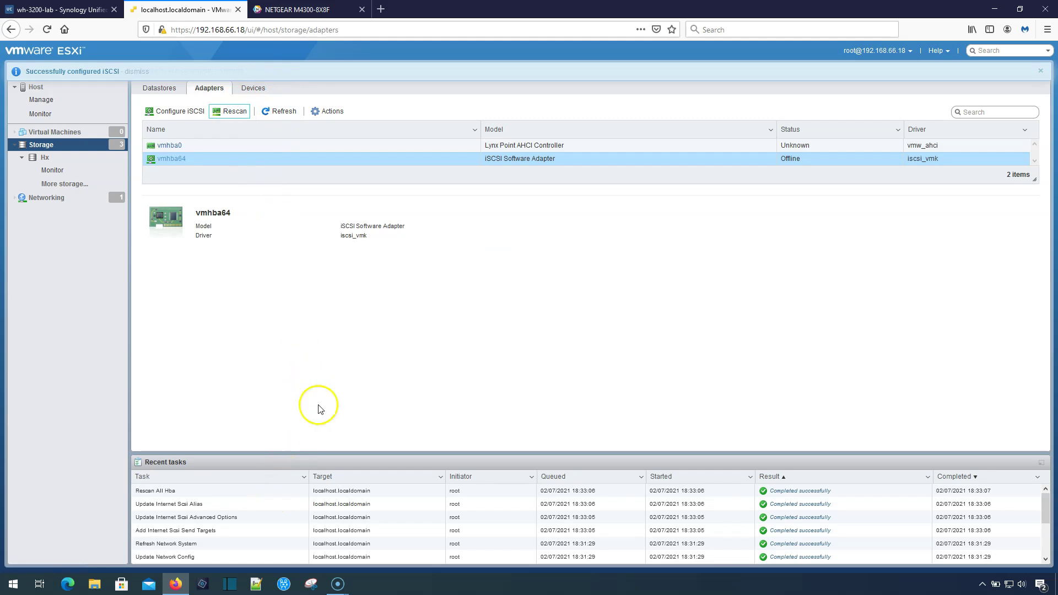
pyautogui.click(284, 111)
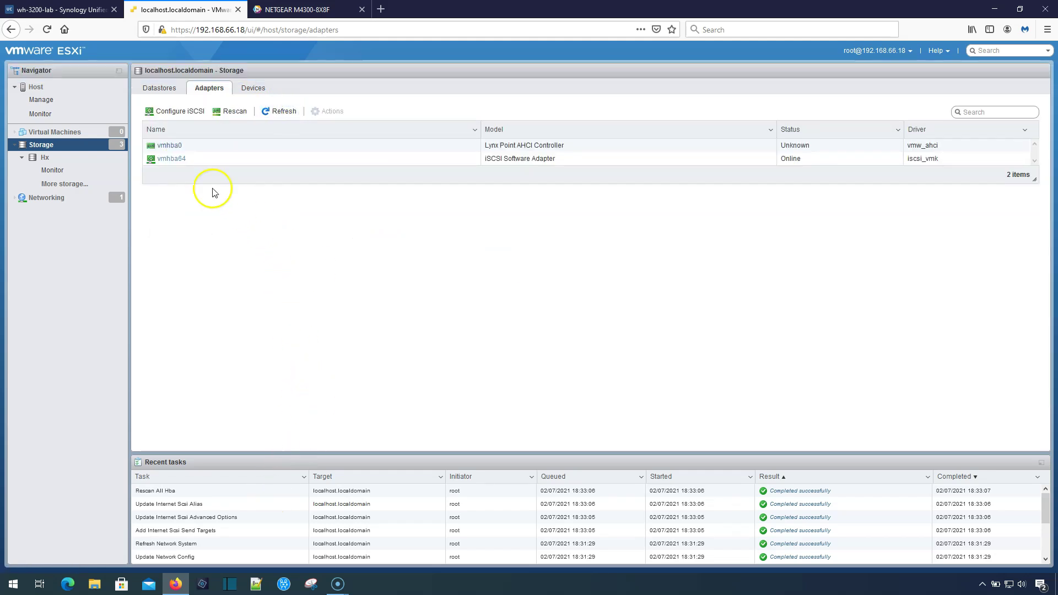
pyautogui.click(171, 92)
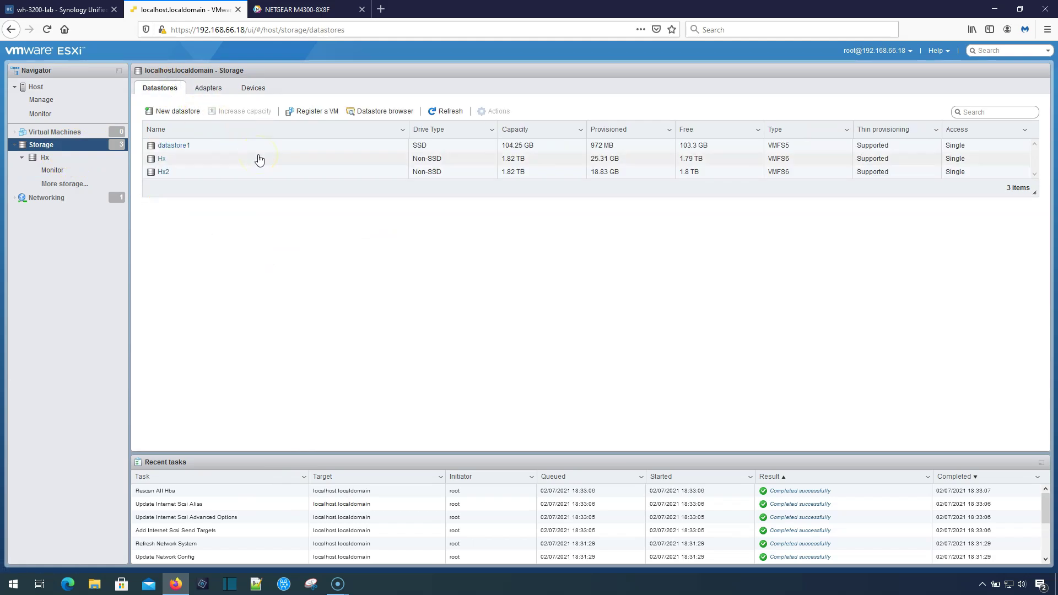
# Create VMFS 6 datastore UC3200 on the Synology iSCSI disk, confirming the disk erase.
pyautogui.click(175, 111)
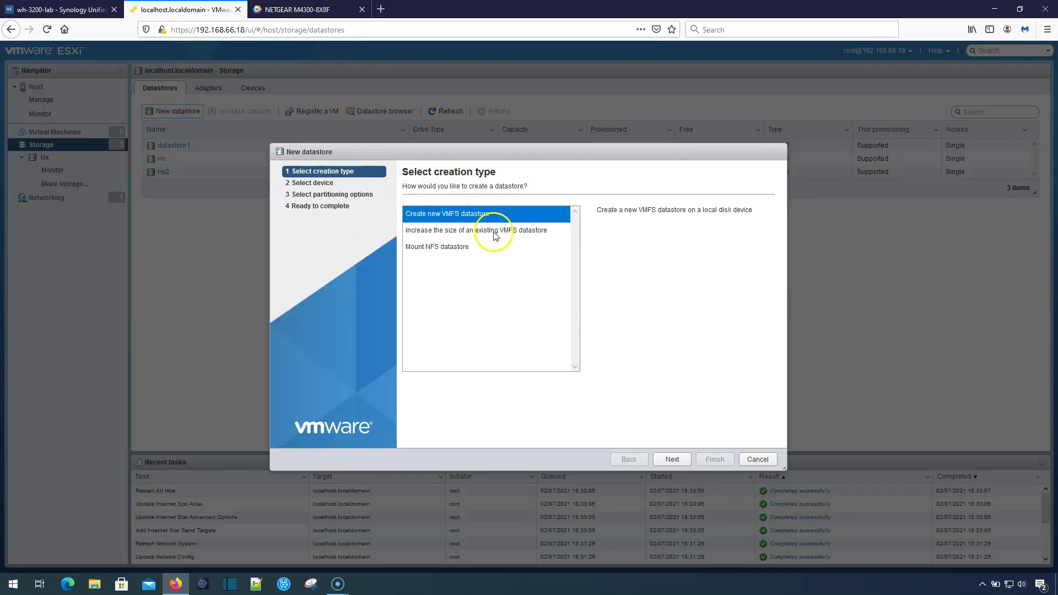
pyautogui.click(675, 459)
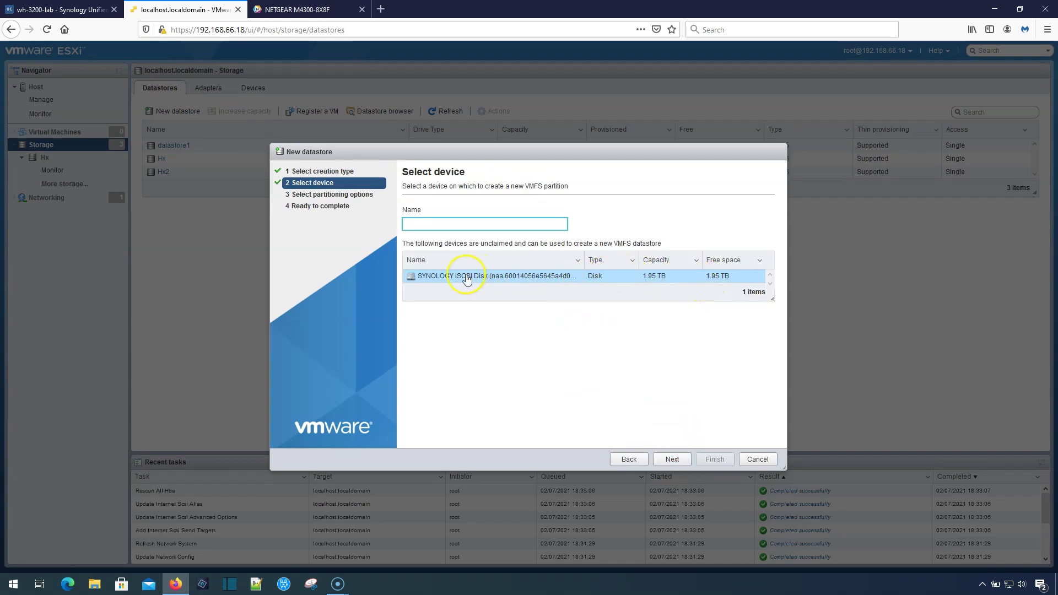
pyautogui.click(458, 225)
pyautogui.click(671, 460)
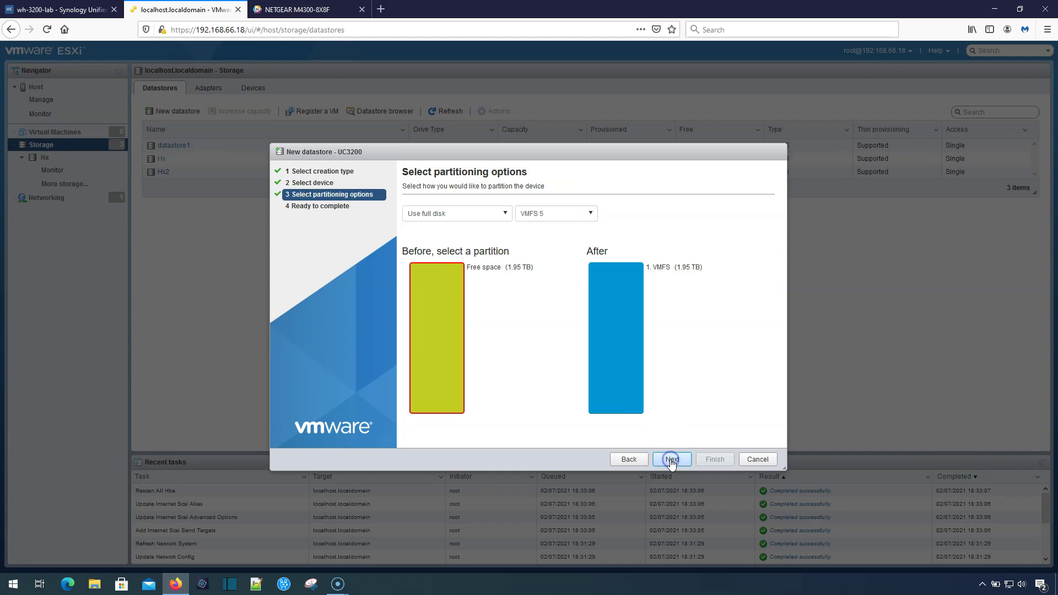
pyautogui.click(562, 218)
pyautogui.click(551, 242)
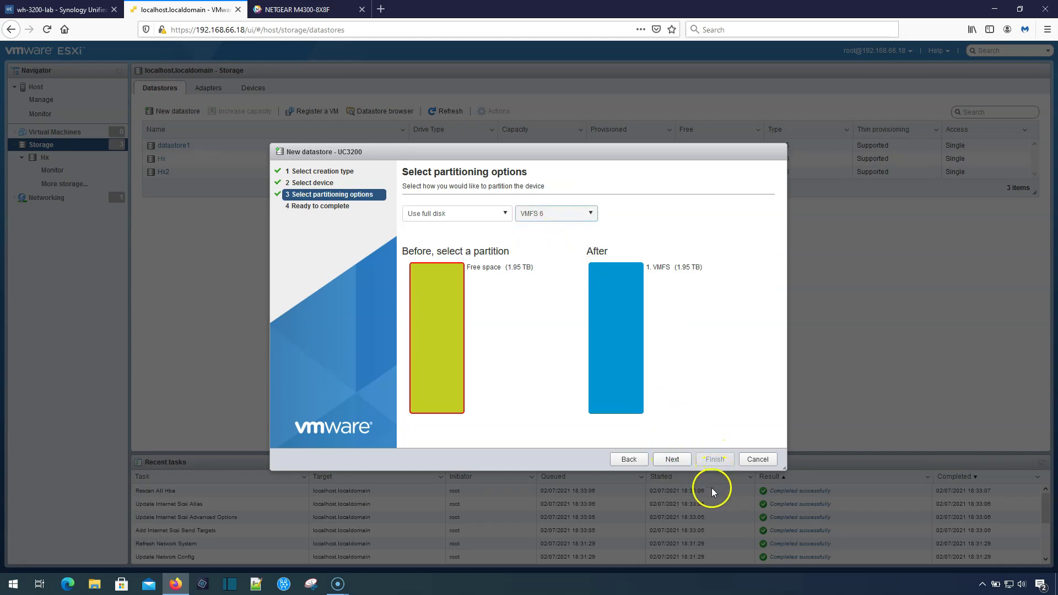
pyautogui.click(679, 462)
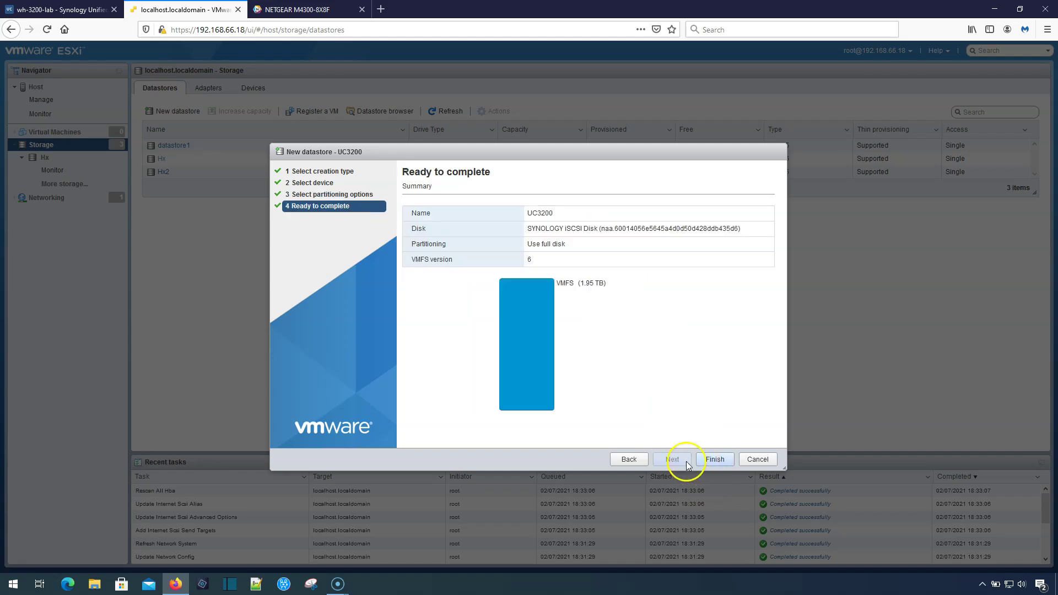
pyautogui.click(704, 461)
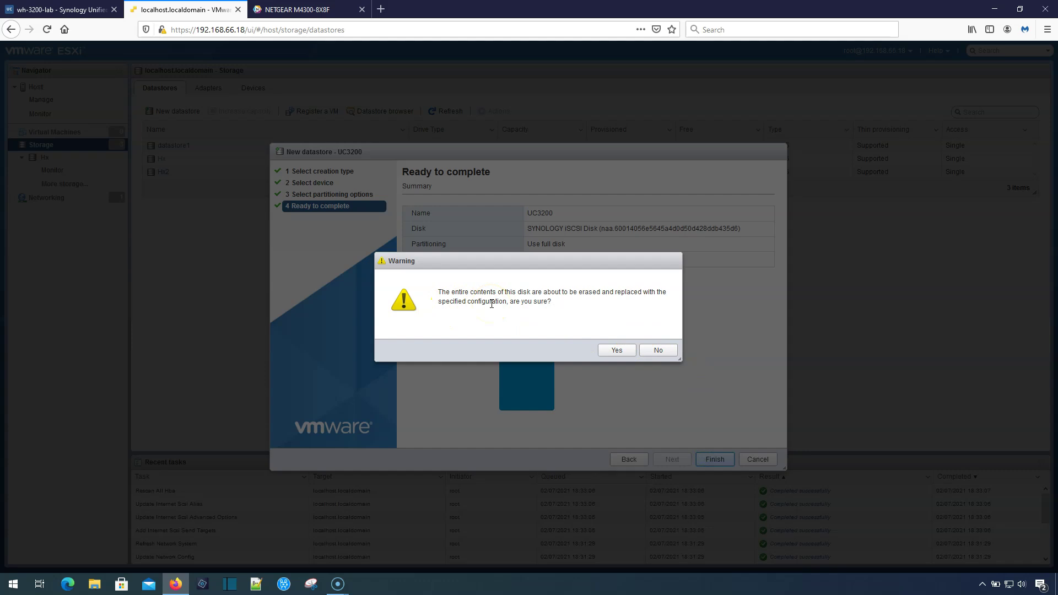
pyautogui.click(612, 352)
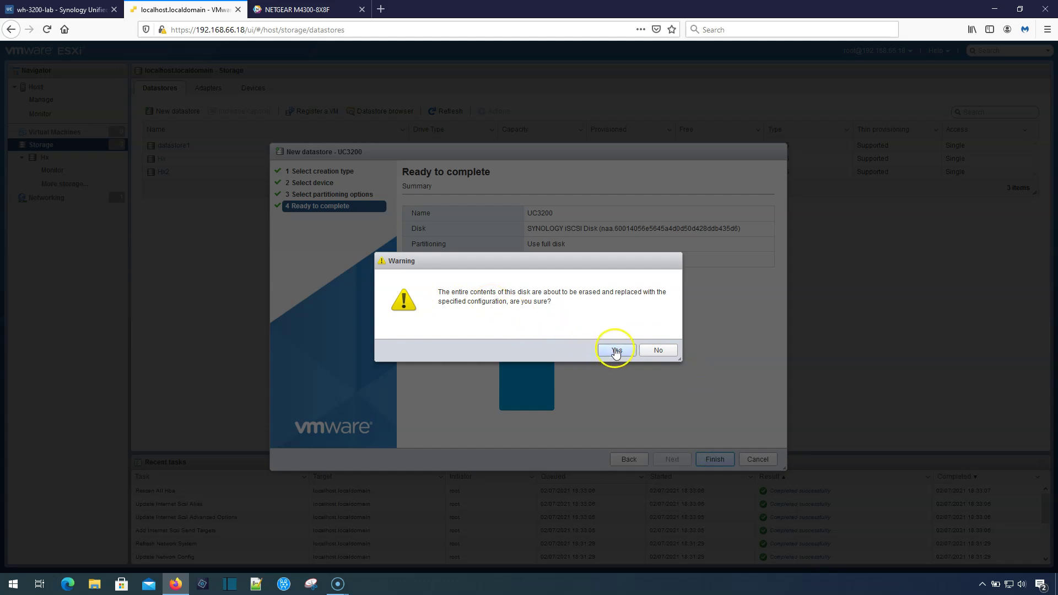
pyautogui.click(616, 351)
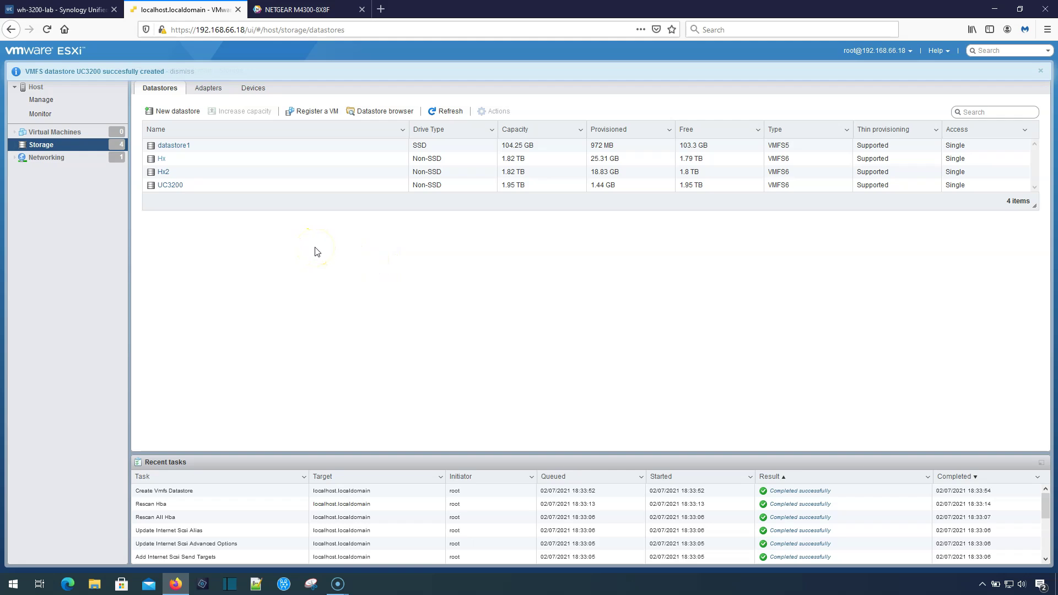
pyautogui.click(75, 131)
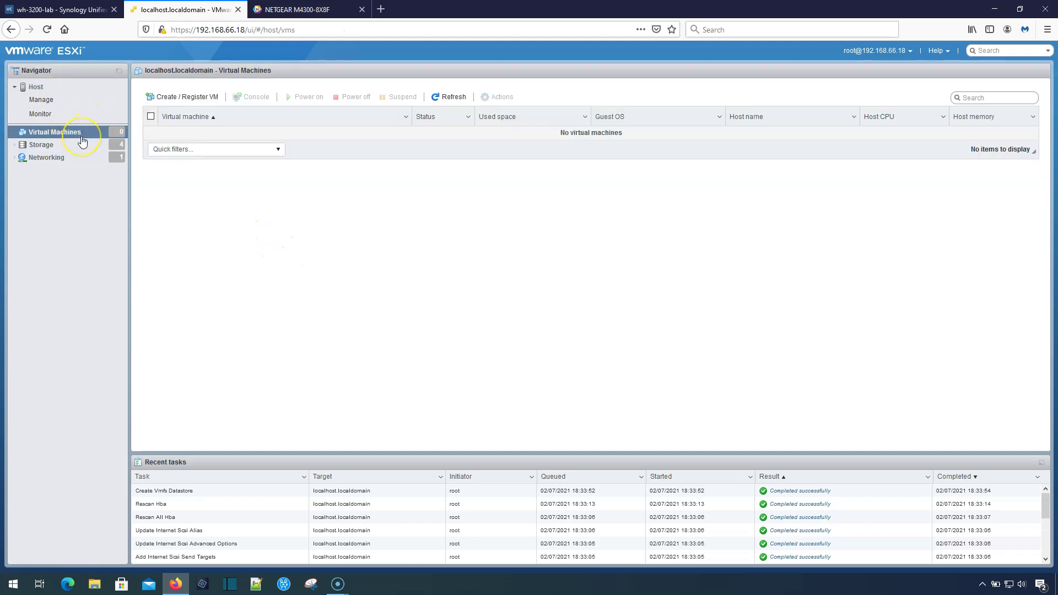
# Launch the Create / Register VM wizard from the empty Virtual Machines list.
pyautogui.click(223, 159)
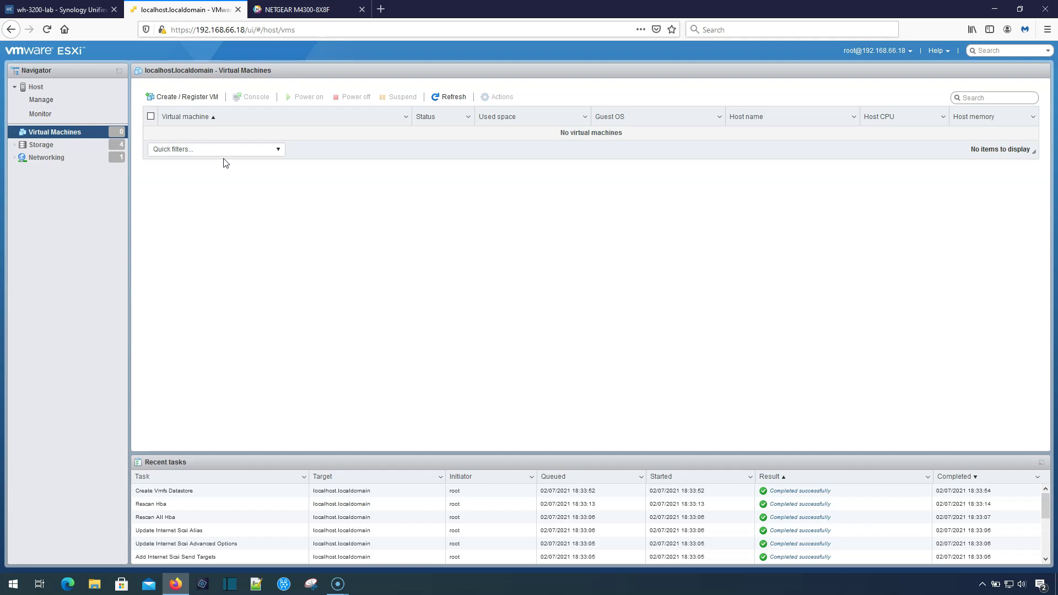
pyautogui.click(195, 96)
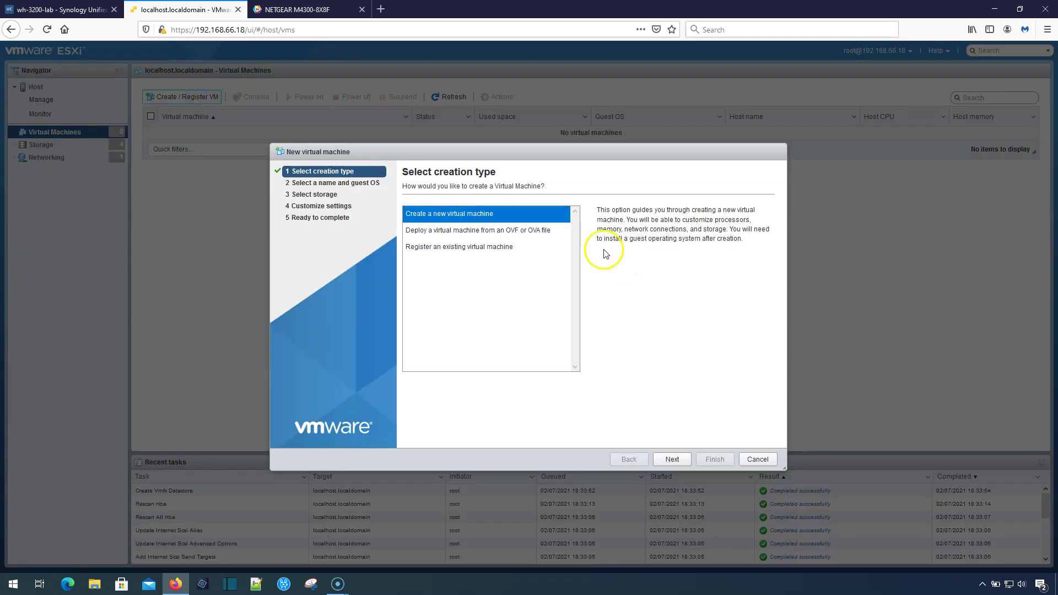
# Start a new VM, type 'Lin' as its name and try the guest OS list, then abandon it.
pyautogui.click(674, 461)
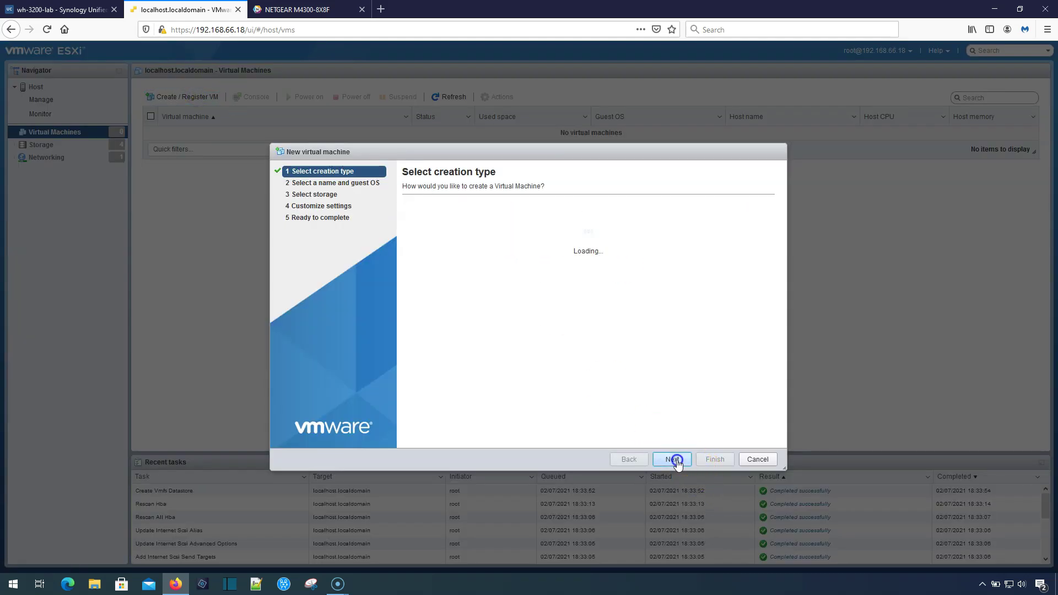
pyautogui.click(451, 222)
pyautogui.write('Linux')
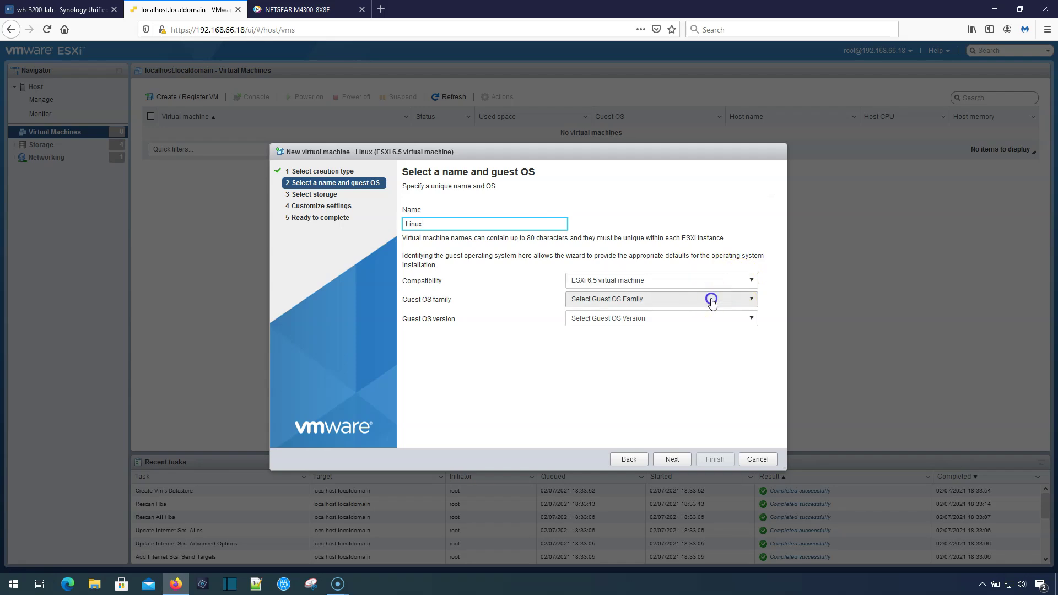
pyautogui.click(710, 300)
pyautogui.click(709, 301)
pyautogui.click(619, 302)
pyautogui.click(749, 281)
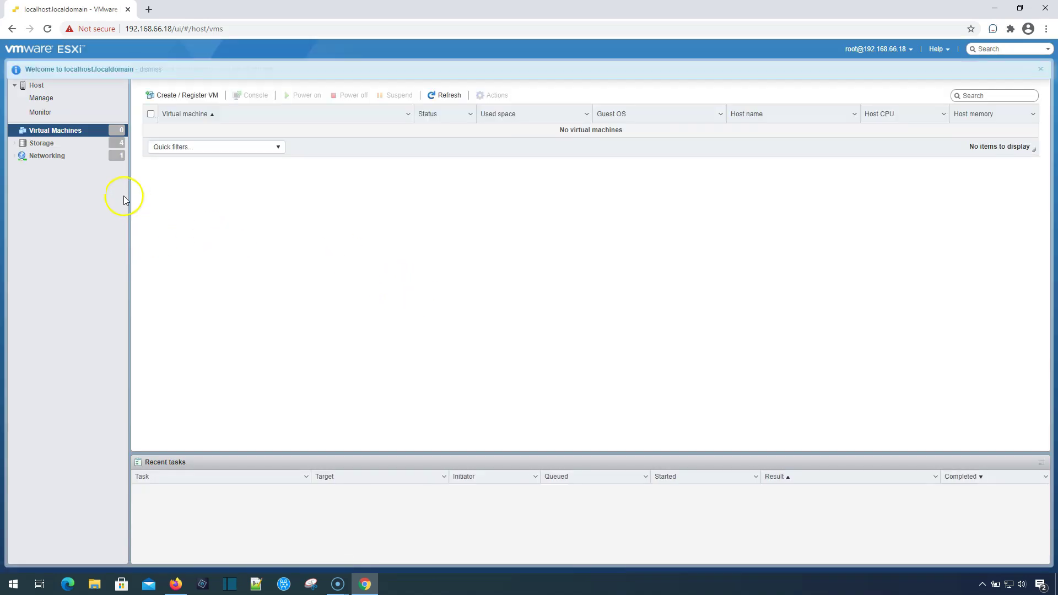
# Start a new virtual machine and name it Linux.
pyautogui.click(184, 96)
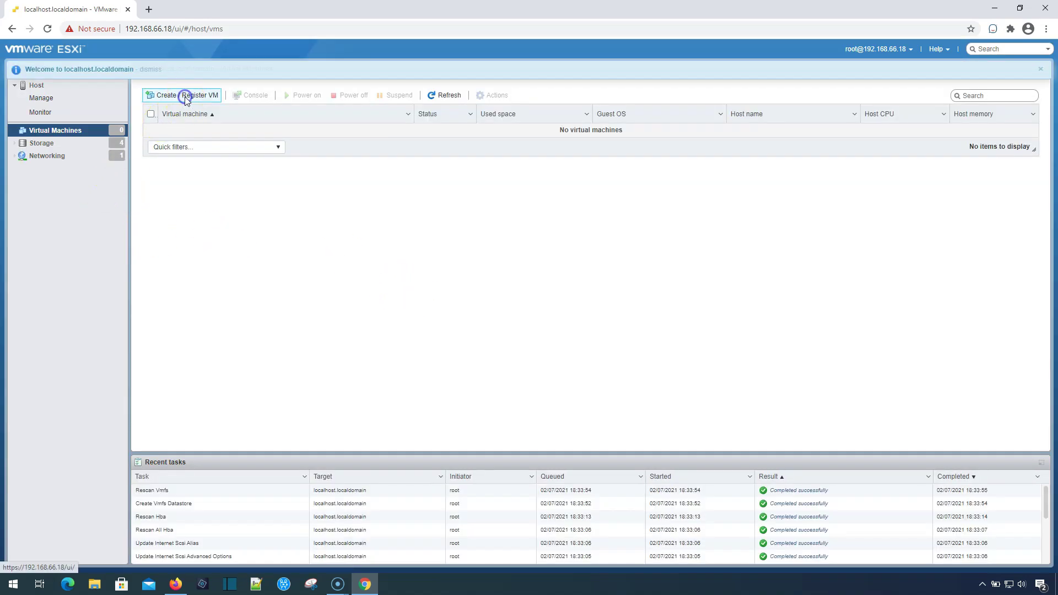
pyautogui.click(672, 458)
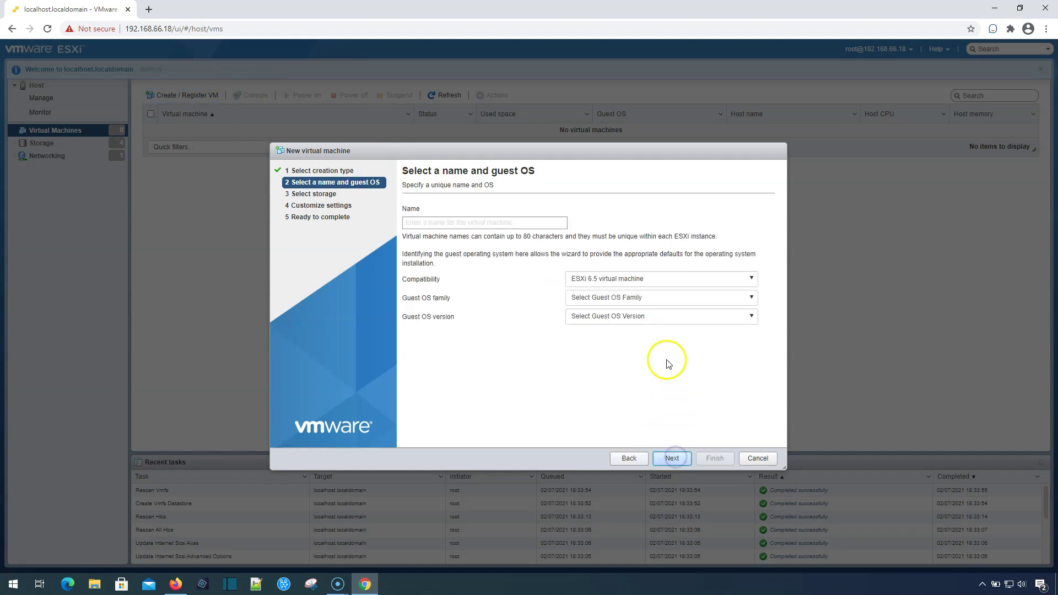
pyautogui.click(642, 300)
pyautogui.click(644, 298)
pyautogui.click(441, 222)
pyautogui.write('Linux')
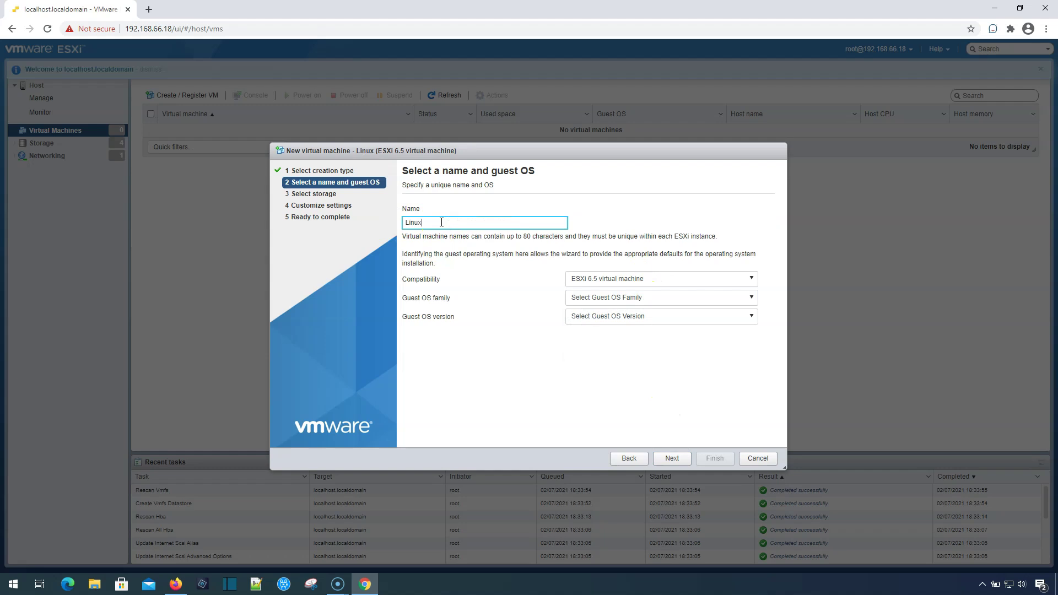
# Set the guest OS family to Linux and version to Other Linux (64-bit).
pyautogui.click(719, 299)
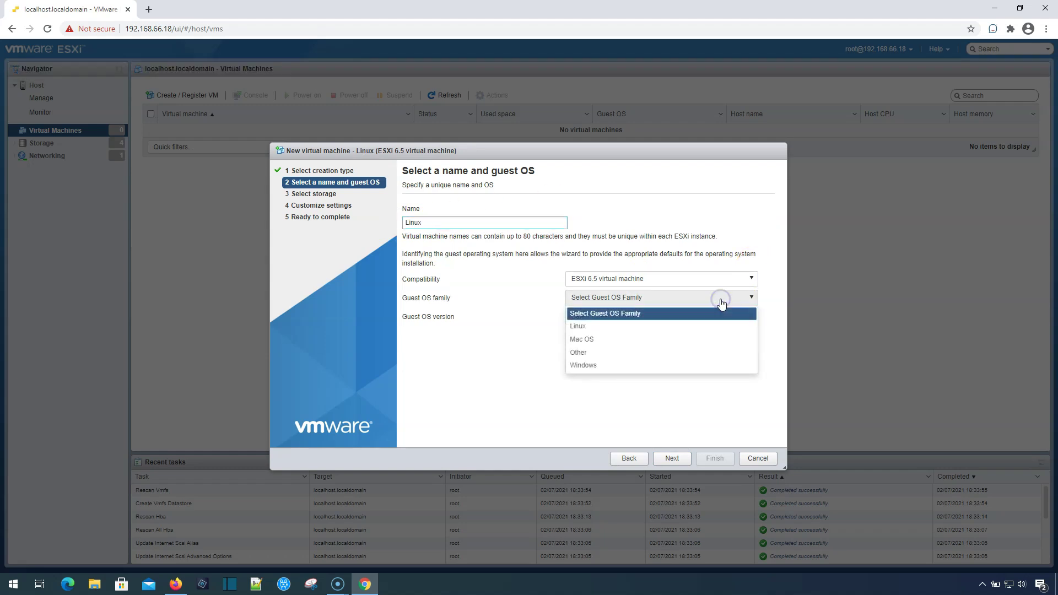
pyautogui.click(603, 327)
pyautogui.click(631, 319)
pyautogui.scroll(-3, 690, 373)
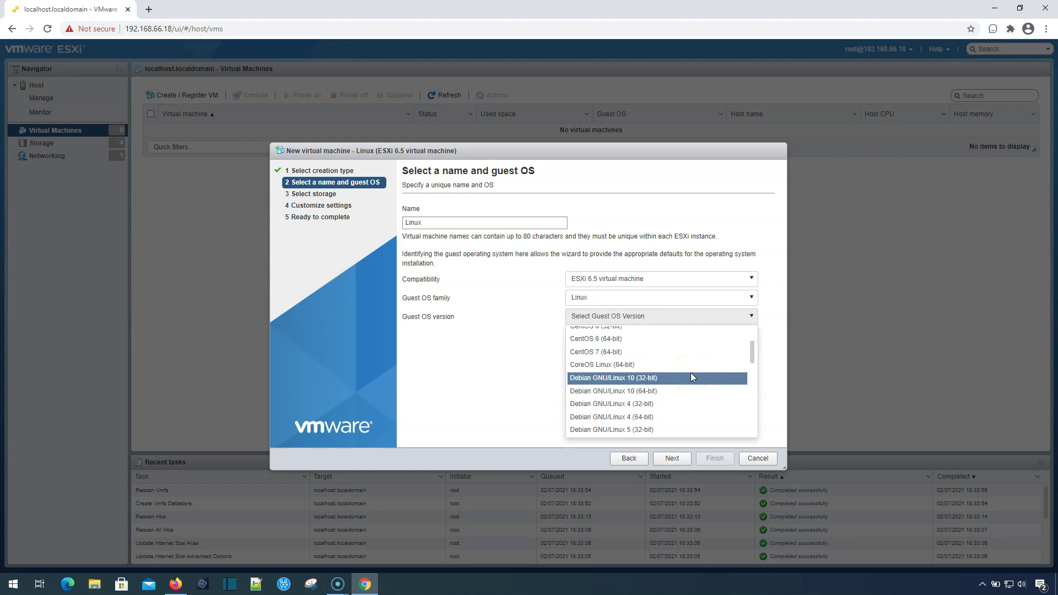
pyautogui.scroll(-15, 693, 376)
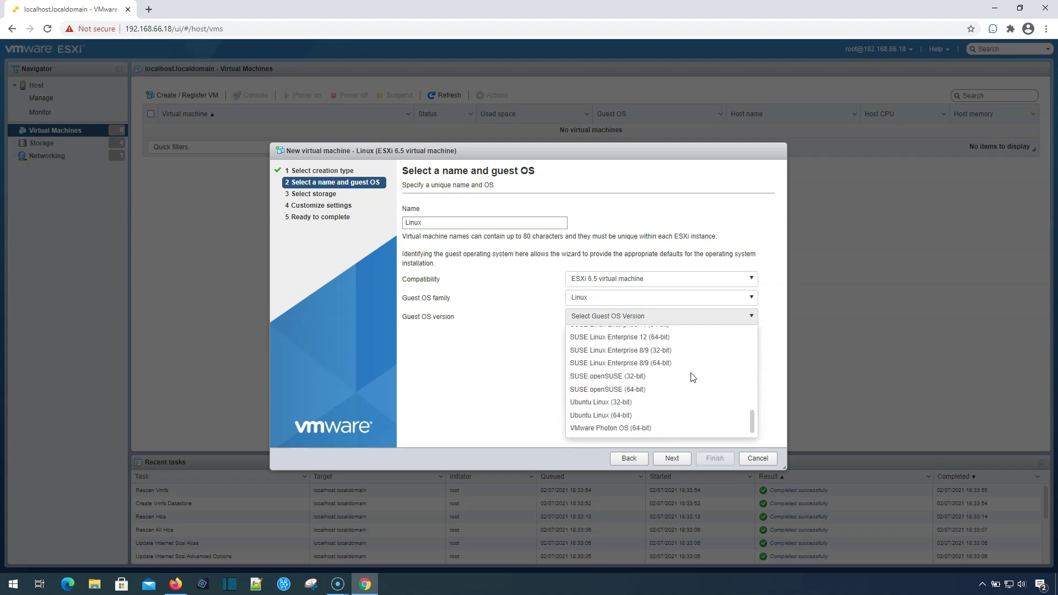
pyautogui.scroll(5, 693, 377)
pyautogui.scroll(-5, 691, 374)
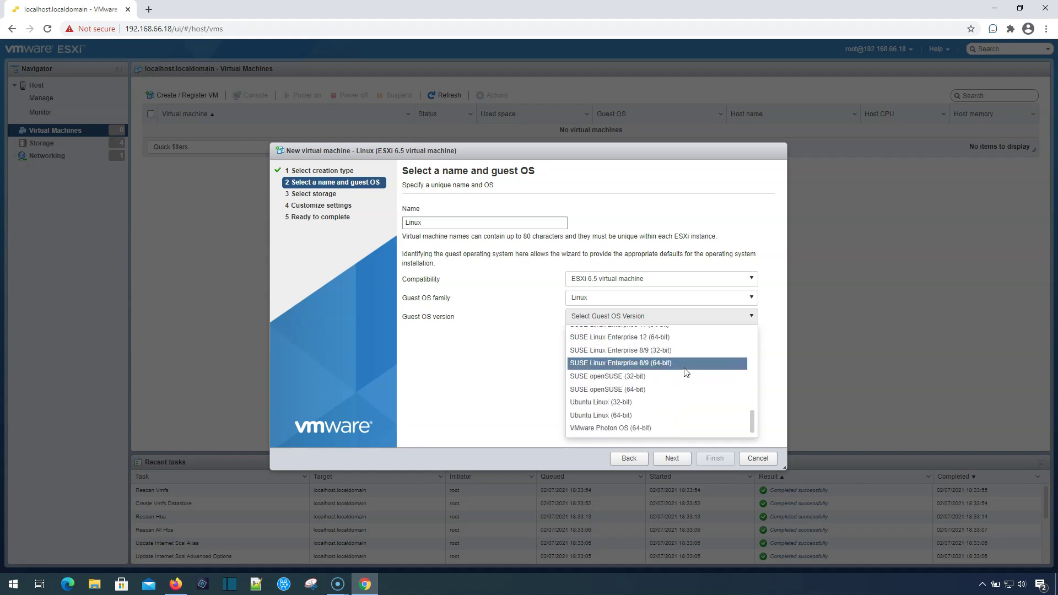
pyautogui.scroll(5, 719, 395)
pyautogui.scroll(3, 719, 397)
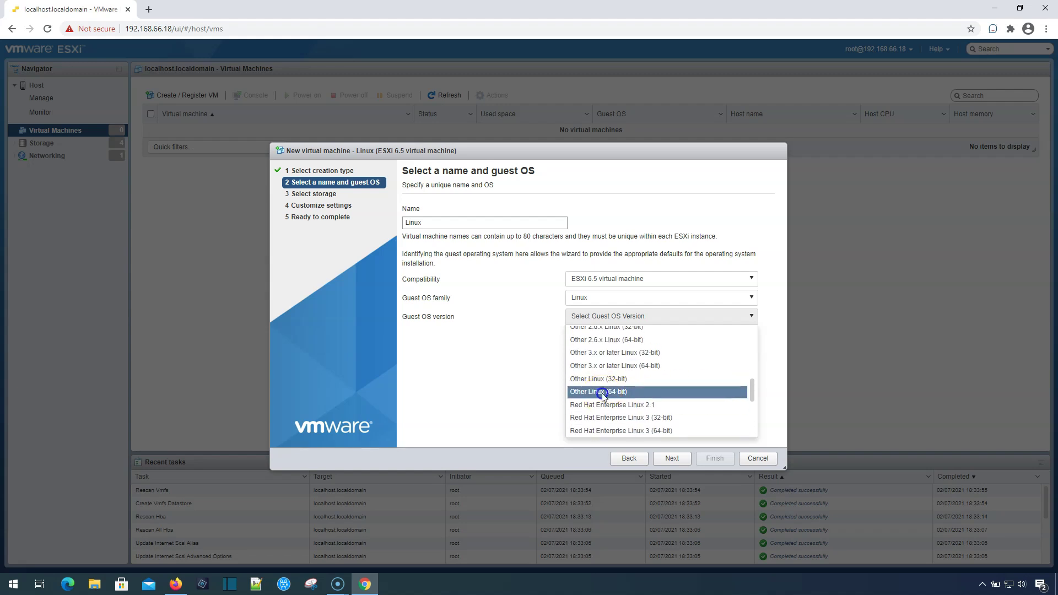
pyautogui.click(603, 393)
# Store the VM on the UC3200 datastore.
pyautogui.click(672, 458)
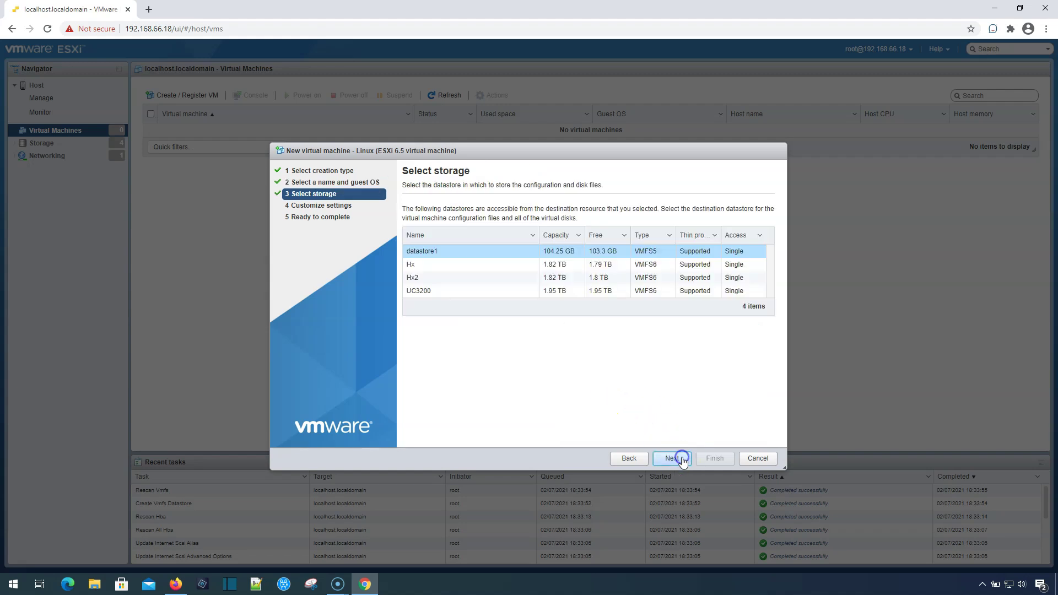
pyautogui.click(484, 291)
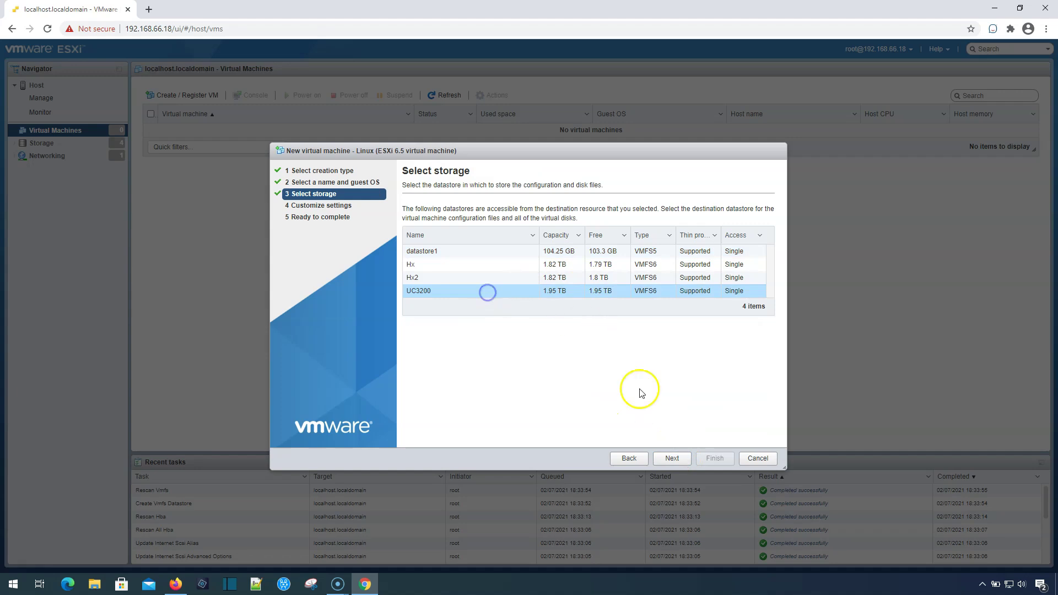
pyautogui.click(681, 462)
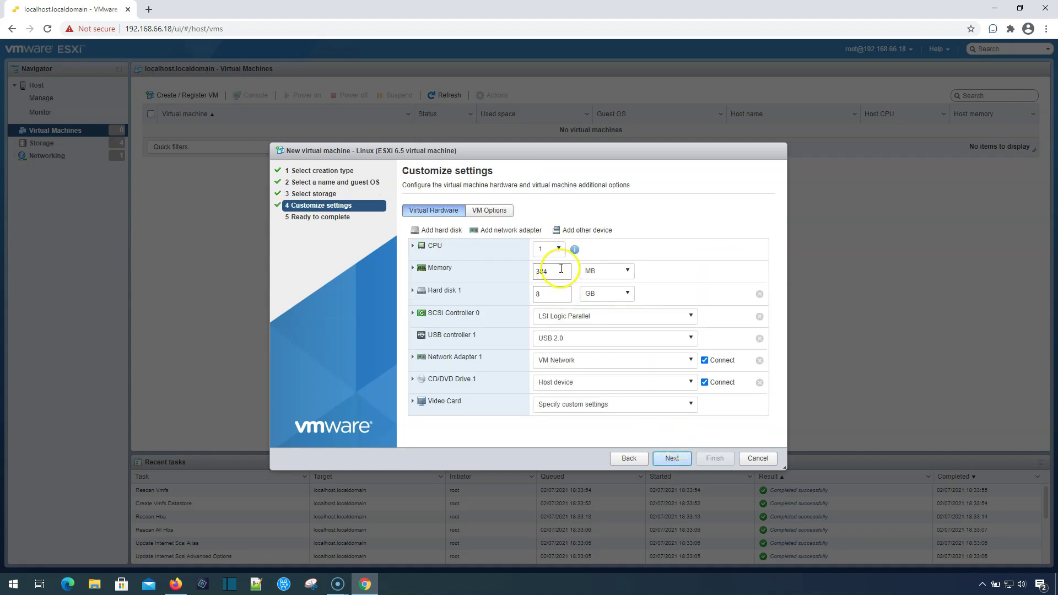
# Give the VM 8 GB of memory and a 120 GB hard disk.
pyautogui.doubleClick(554, 269)
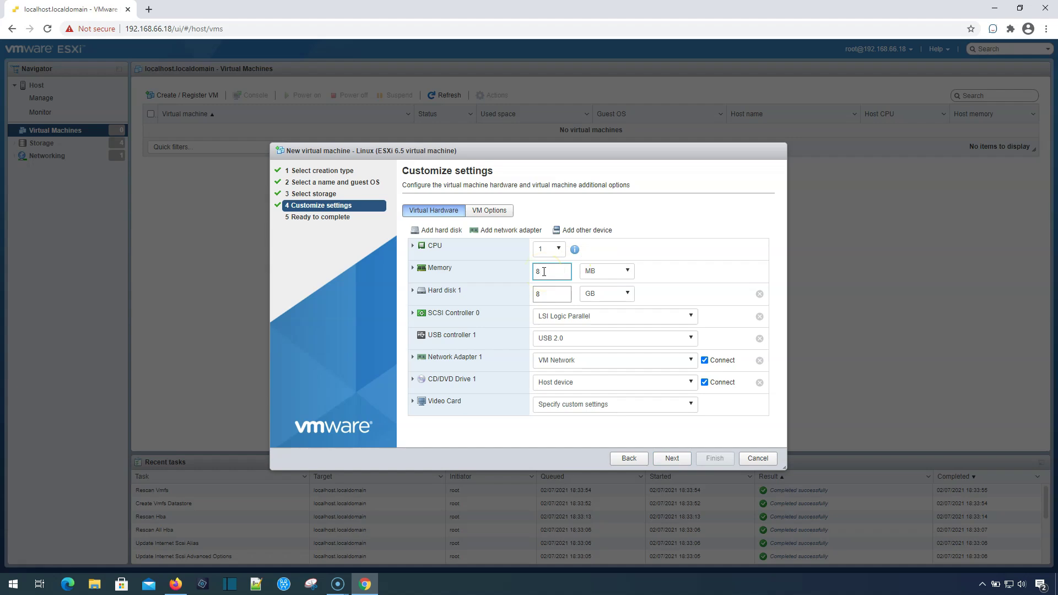
pyautogui.click(606, 271)
pyautogui.click(583, 300)
pyautogui.click(559, 298)
pyautogui.click(559, 297)
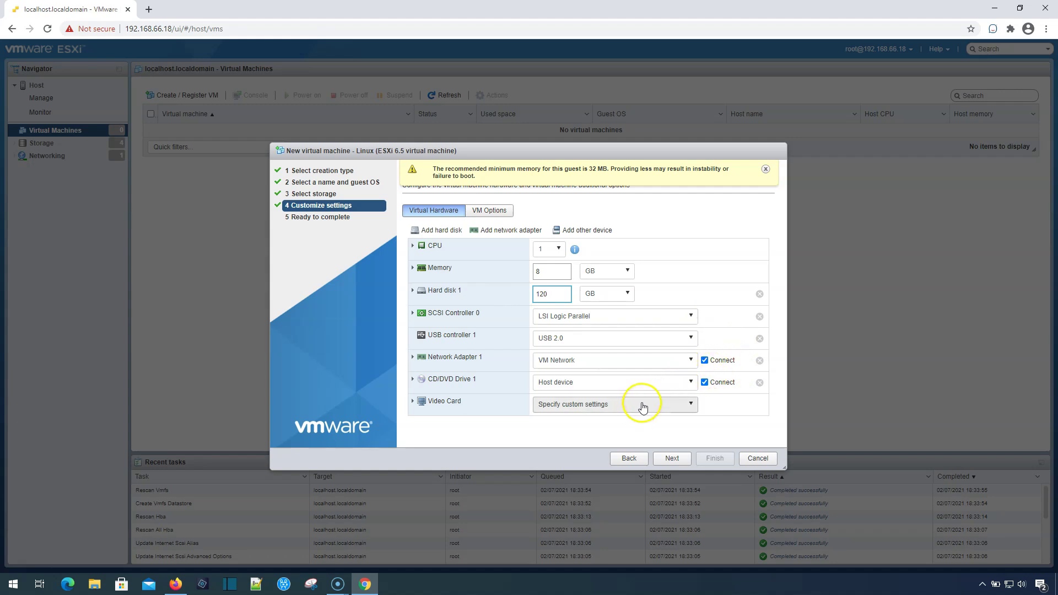
# Mount the AlmaLinux-8.3-beta ISO from Hx > isos as a datastore ISO on CD/DVD Drive 1.
pyautogui.click(614, 381)
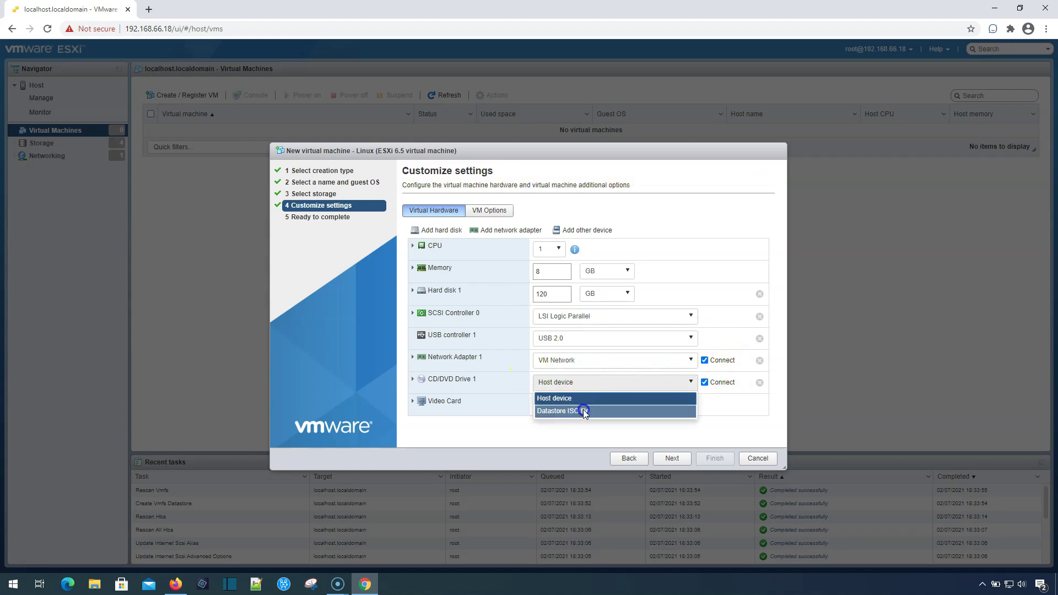
pyautogui.click(583, 408)
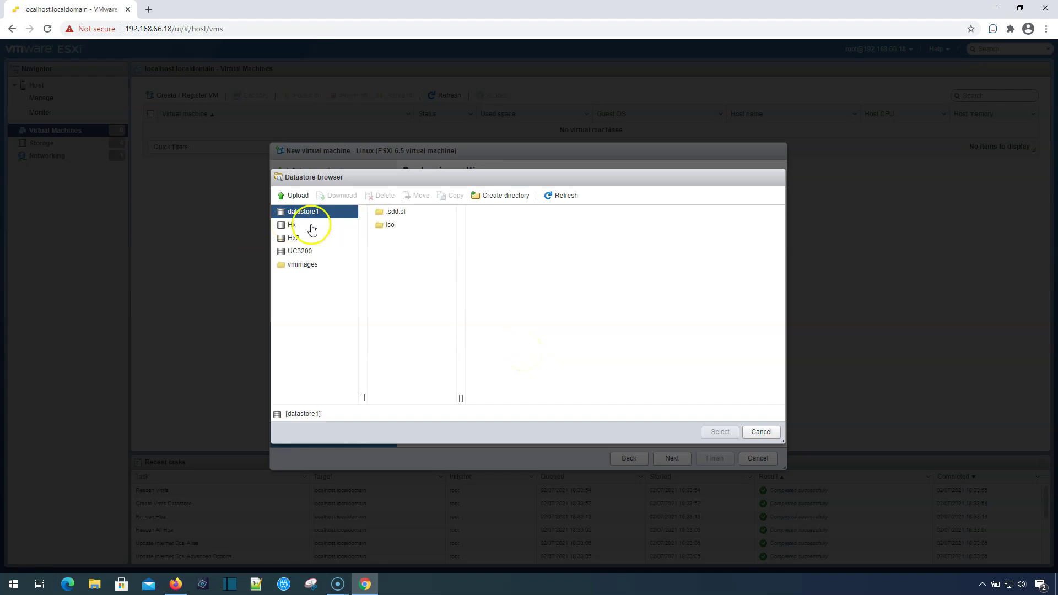
pyautogui.click(292, 226)
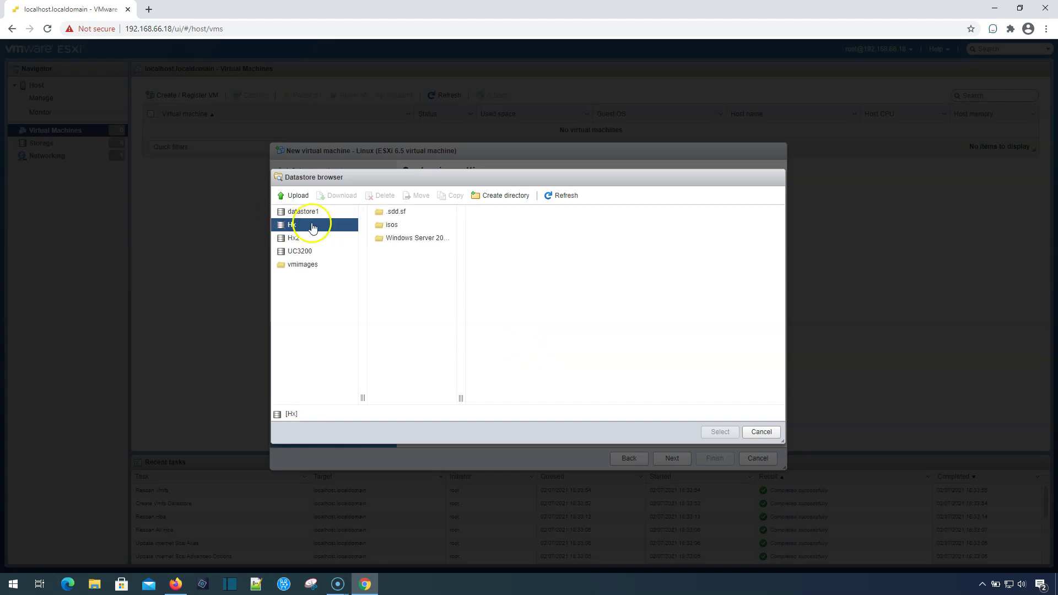
pyautogui.click(387, 226)
pyautogui.click(509, 214)
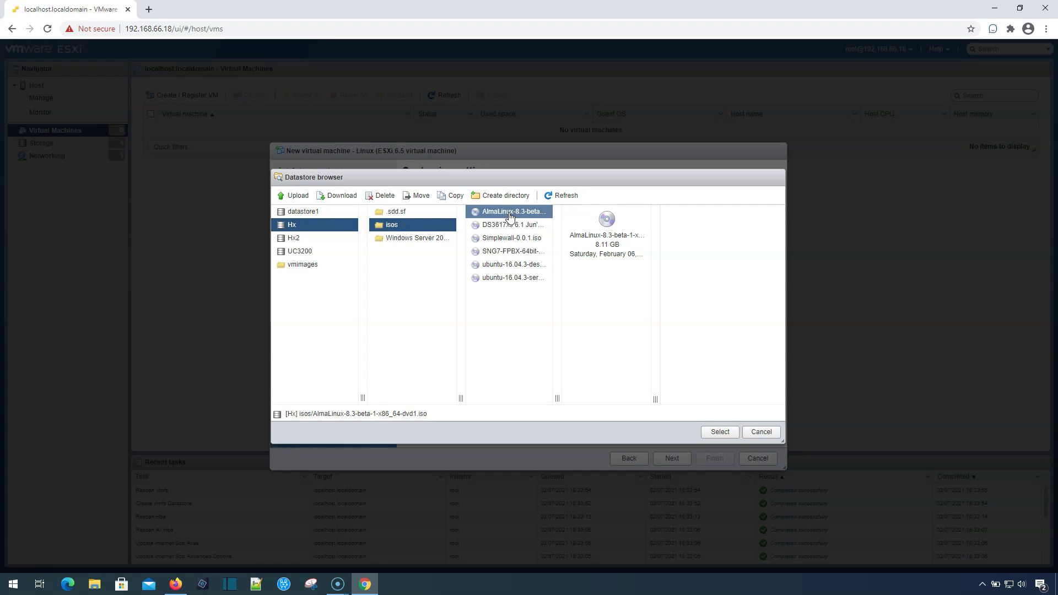
pyautogui.click(719, 433)
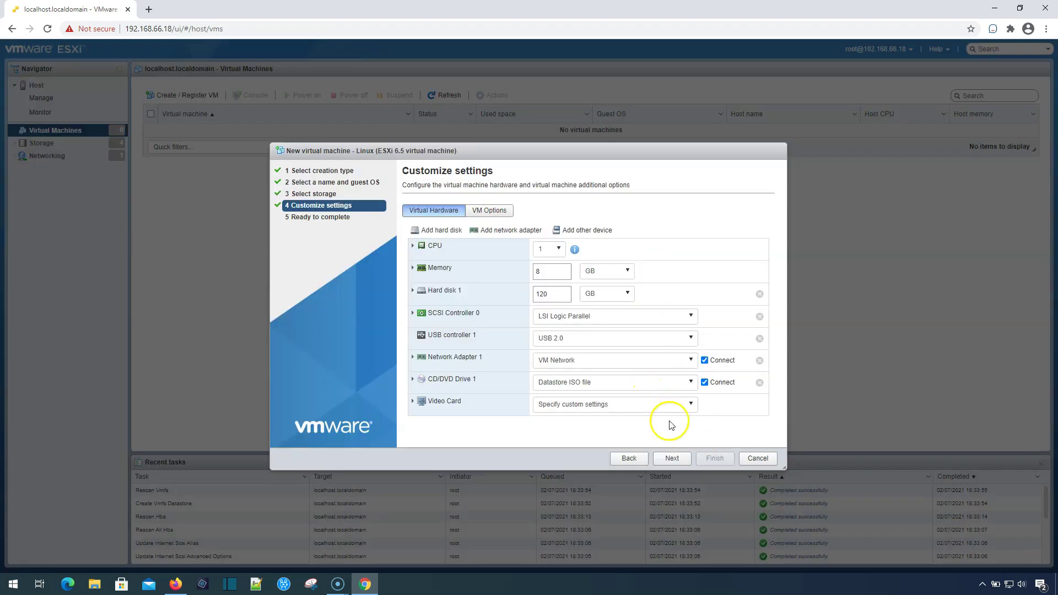
# Review and finish creating the Linux VM, then open its page and power it on.
pyautogui.click(672, 458)
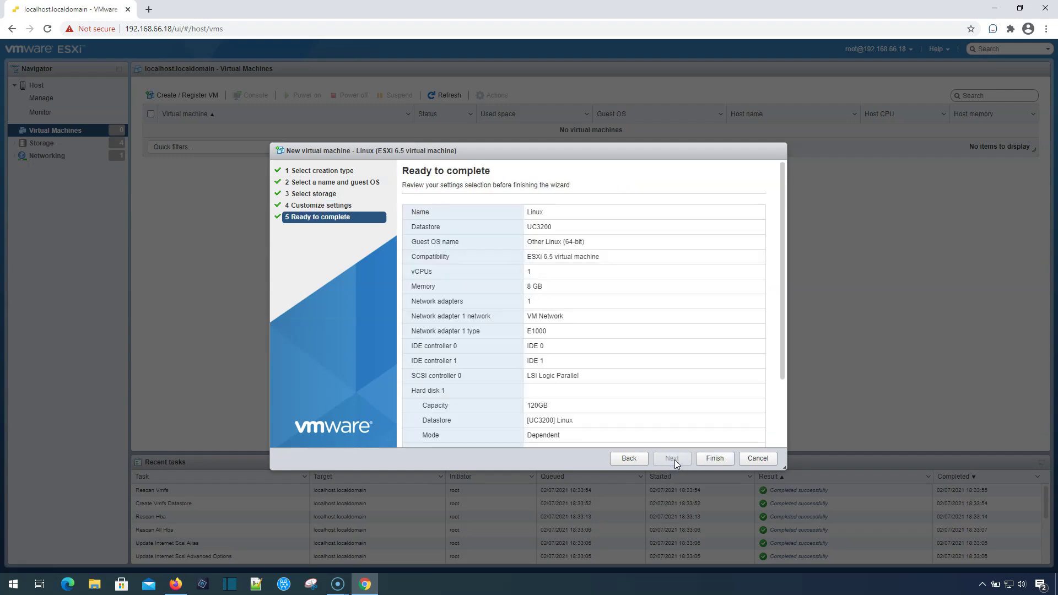
pyautogui.scroll(-1, 675, 405)
pyautogui.scroll(-2, 675, 405)
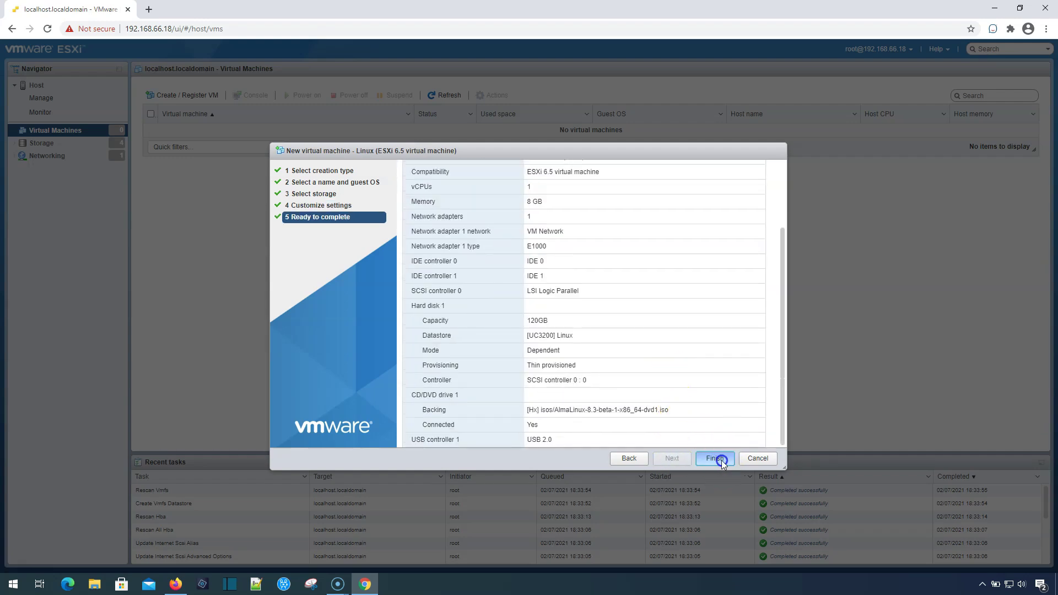
pyautogui.click(722, 460)
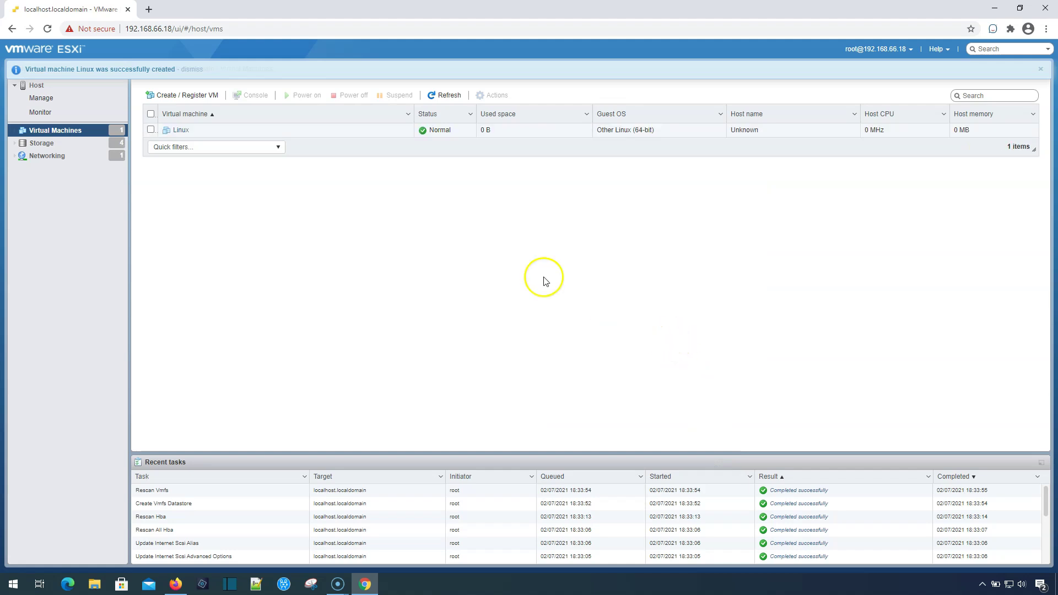
pyautogui.click(181, 130)
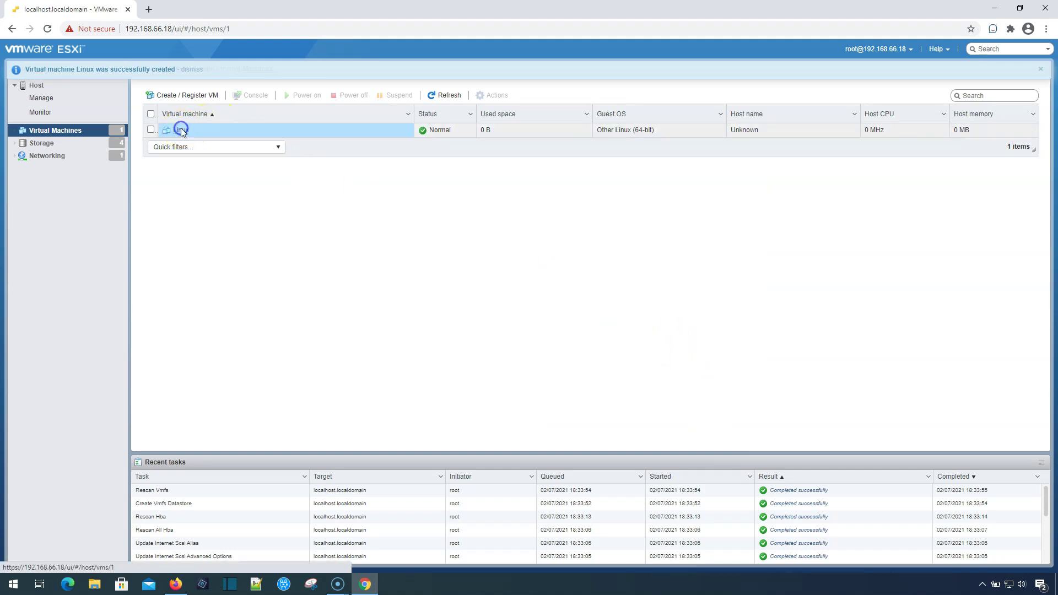
pyautogui.click(257, 93)
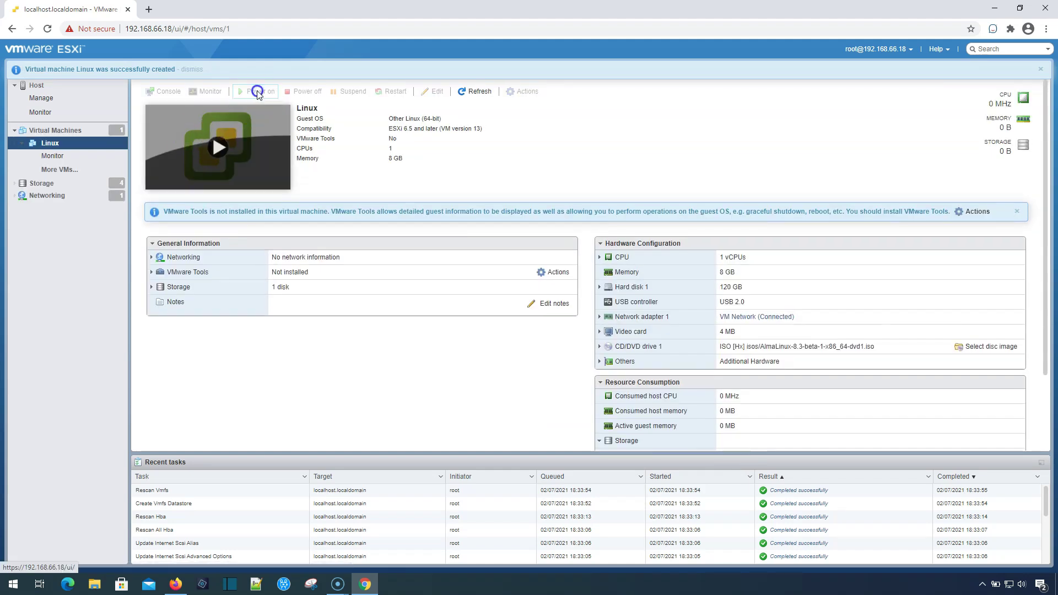
# In the VM console, boot the Install AlmaLinux 8 option from the boot menu.
pyautogui.click(224, 146)
pyautogui.moveTo(346, 85); pyautogui.dragTo(444, 147)
pyautogui.click(408, 237)
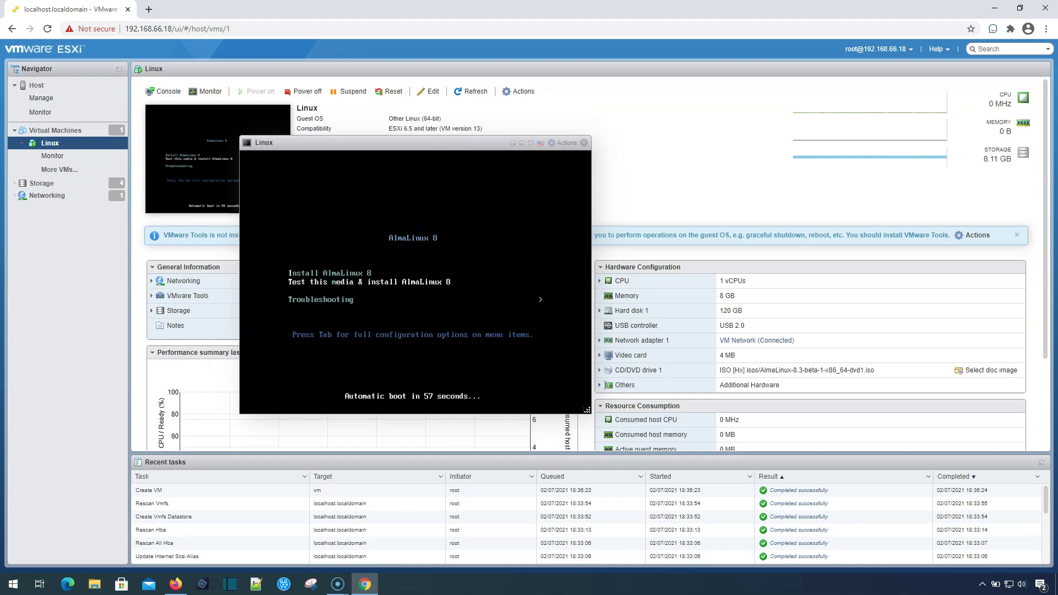
pyautogui.press('Up')
pyautogui.press('Return')
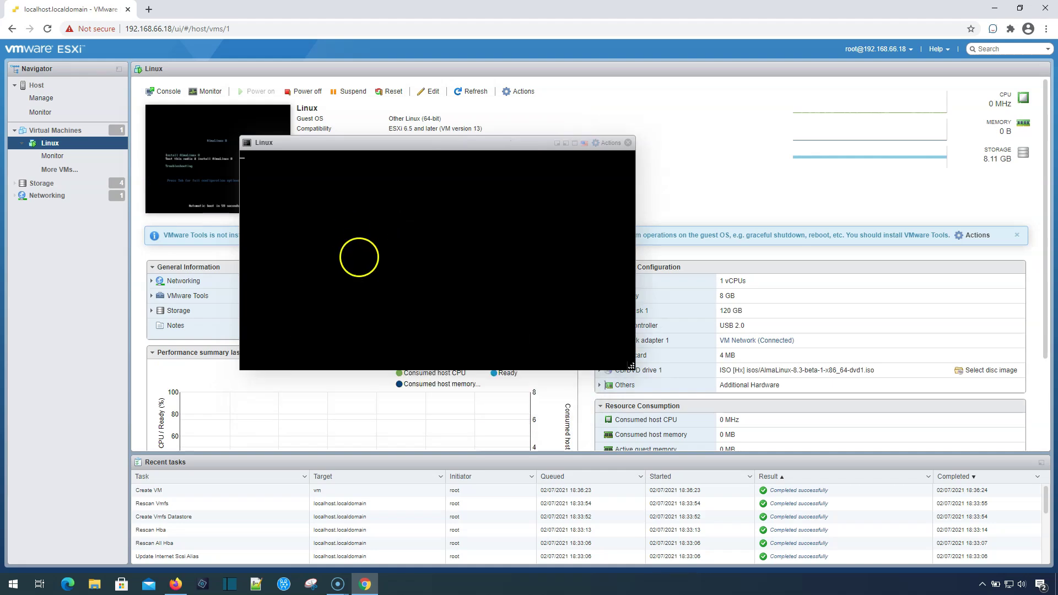
pyautogui.moveTo(358, 140); pyautogui.dragTo(379, 112)
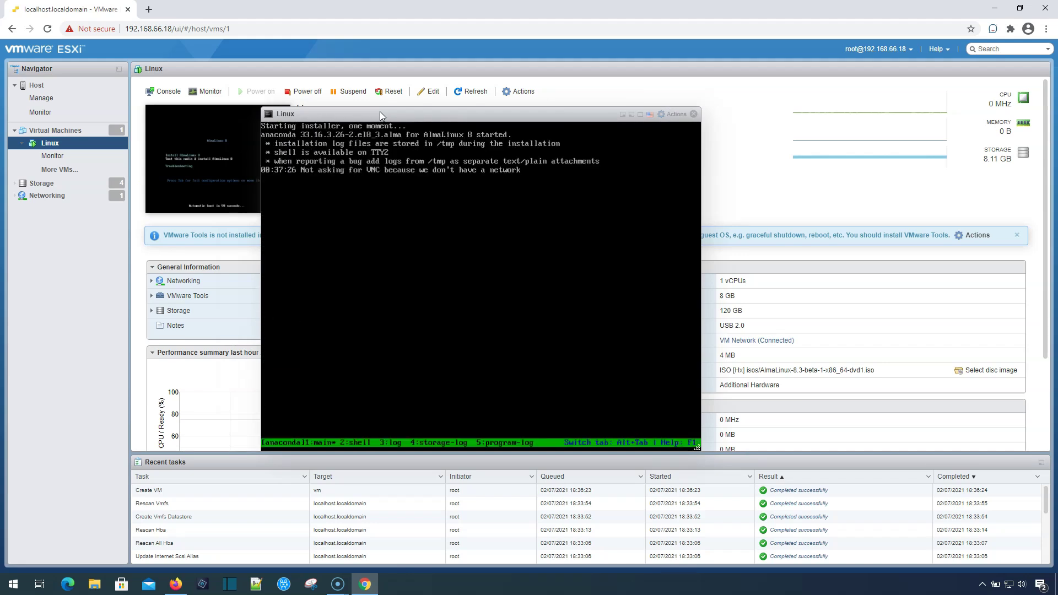
# Keep the default language, accept automatic disk destination, set the root password, and begin installing.
pyautogui.click(677, 437)
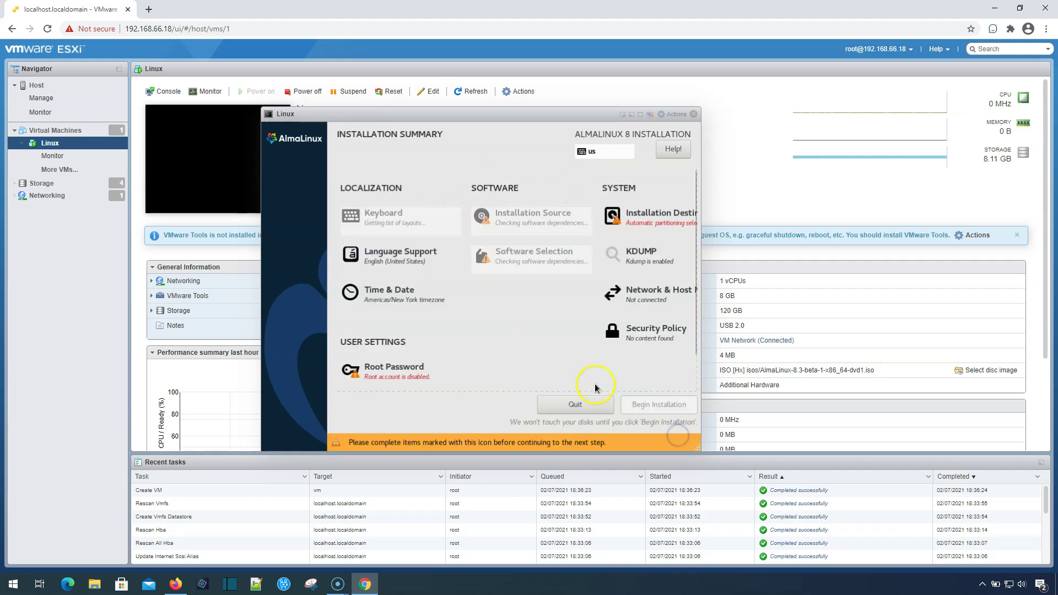
pyautogui.click(652, 218)
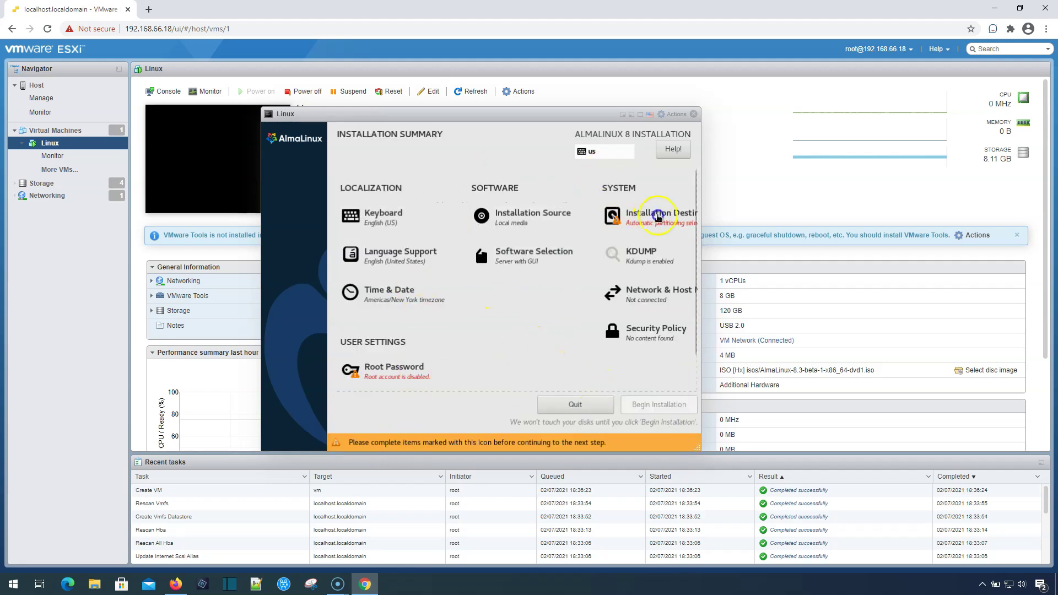
pyautogui.click(289, 148)
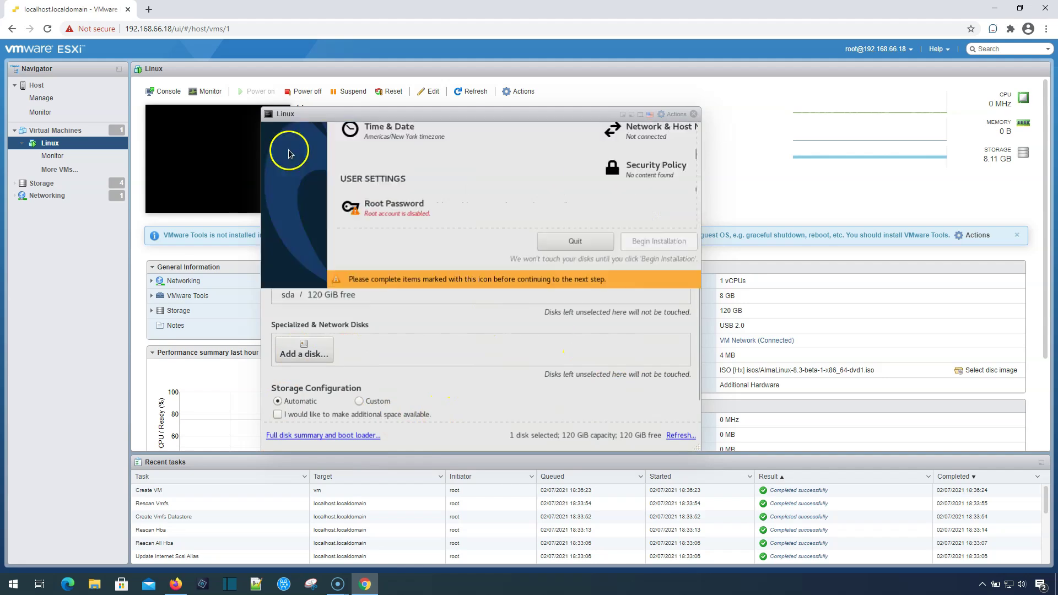
pyautogui.click(365, 208)
pyautogui.write('*********')
pyautogui.press('Tab')
pyautogui.write('*********')
pyautogui.click(282, 147)
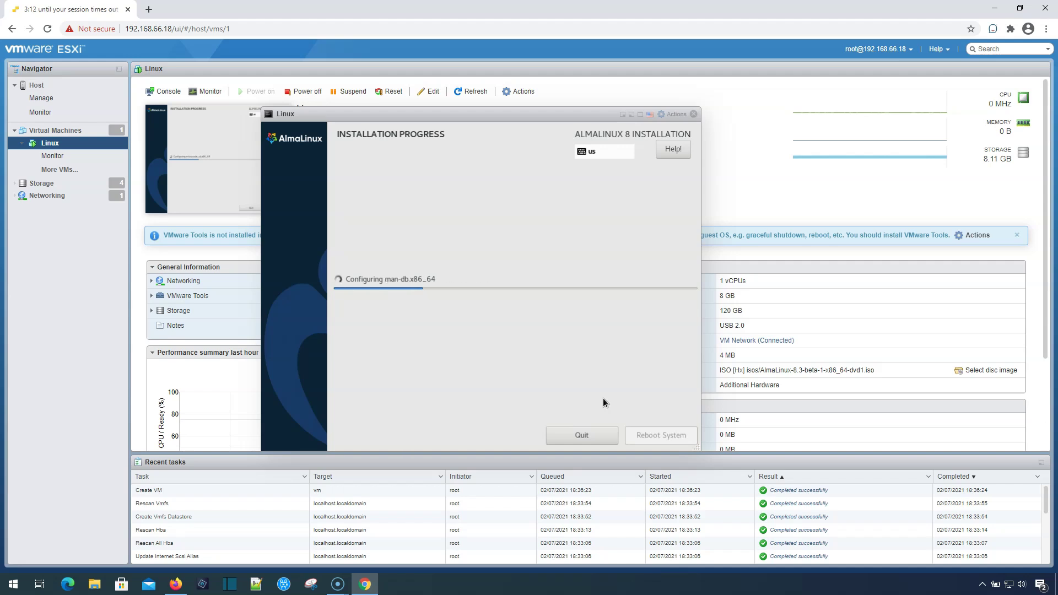
# Reboot the VM once the AlmaLinux installation completes.
pyautogui.click(477, 290)
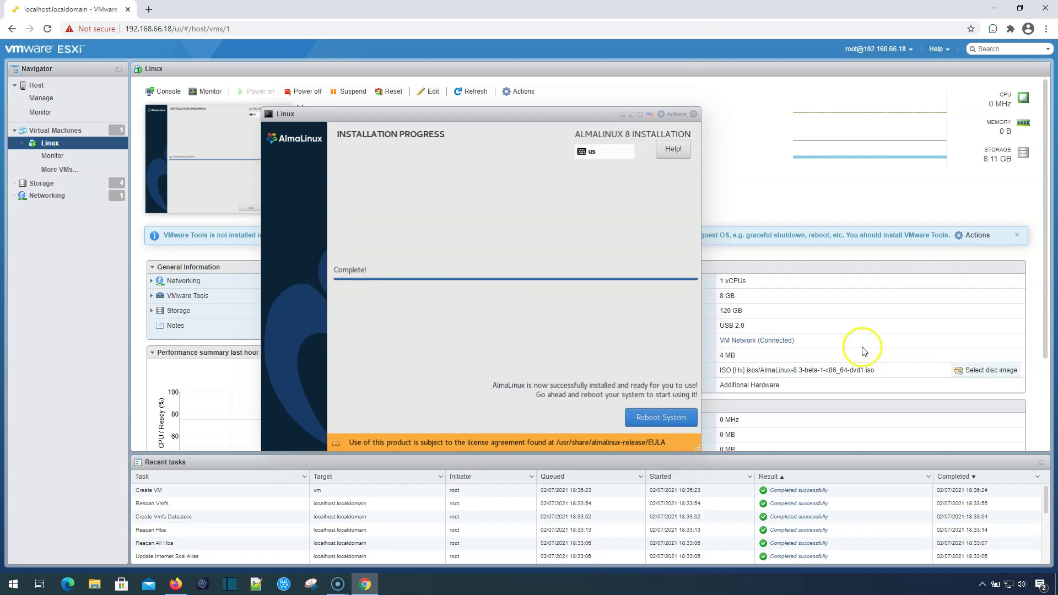
pyautogui.click(653, 419)
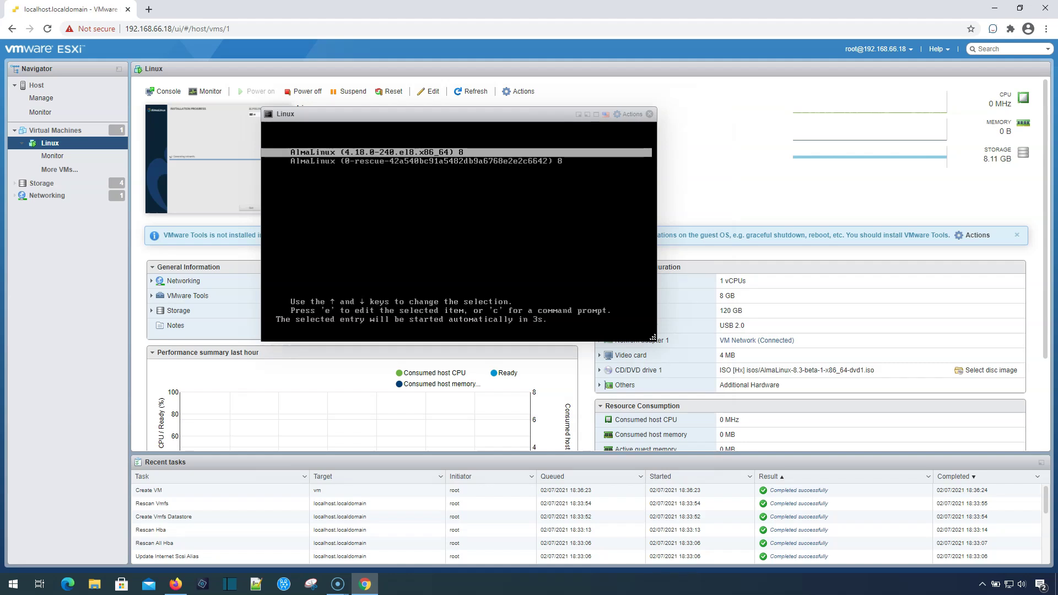
# Boot the default AlmaLinux kernel from the GRUB menu to reach Initial Setup.
pyautogui.press('Return')
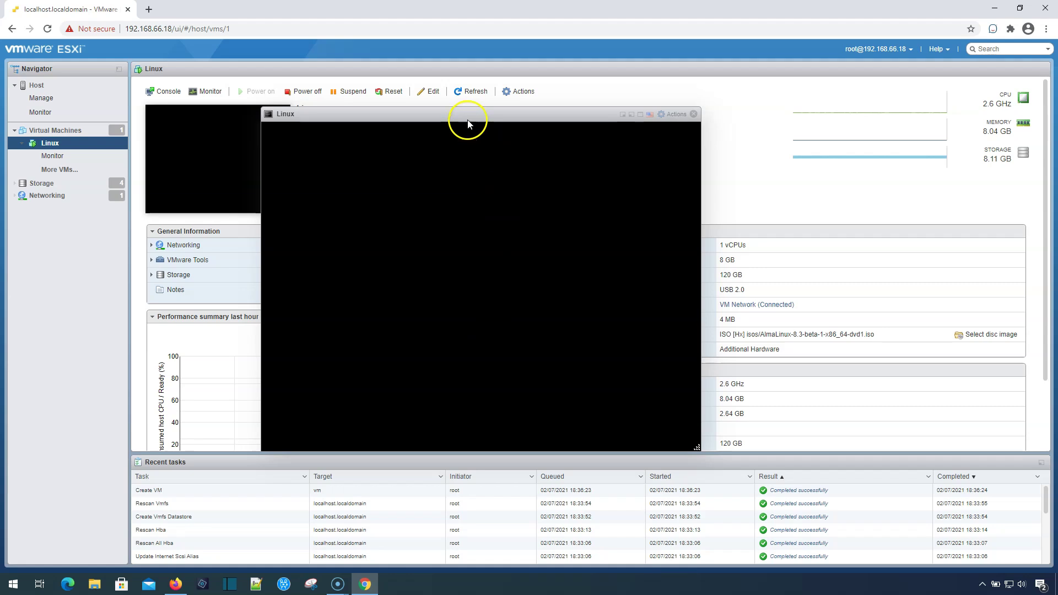
pyautogui.moveTo(463, 118); pyautogui.dragTo(397, 112)
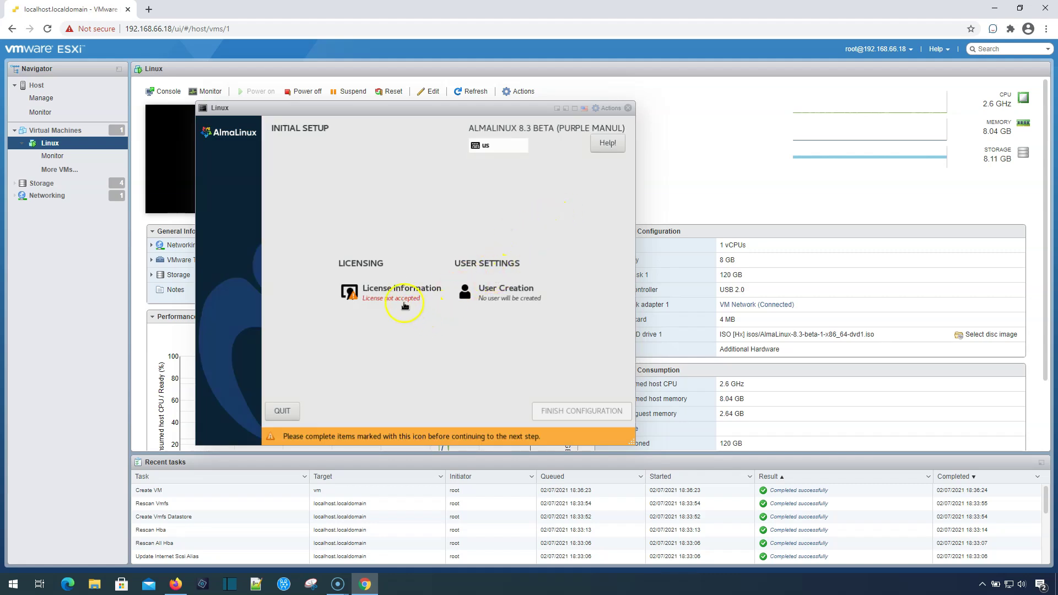
# Accept the AlmaLinux license agreement.
pyautogui.click(398, 296)
pyautogui.click(234, 392)
pyautogui.click(211, 139)
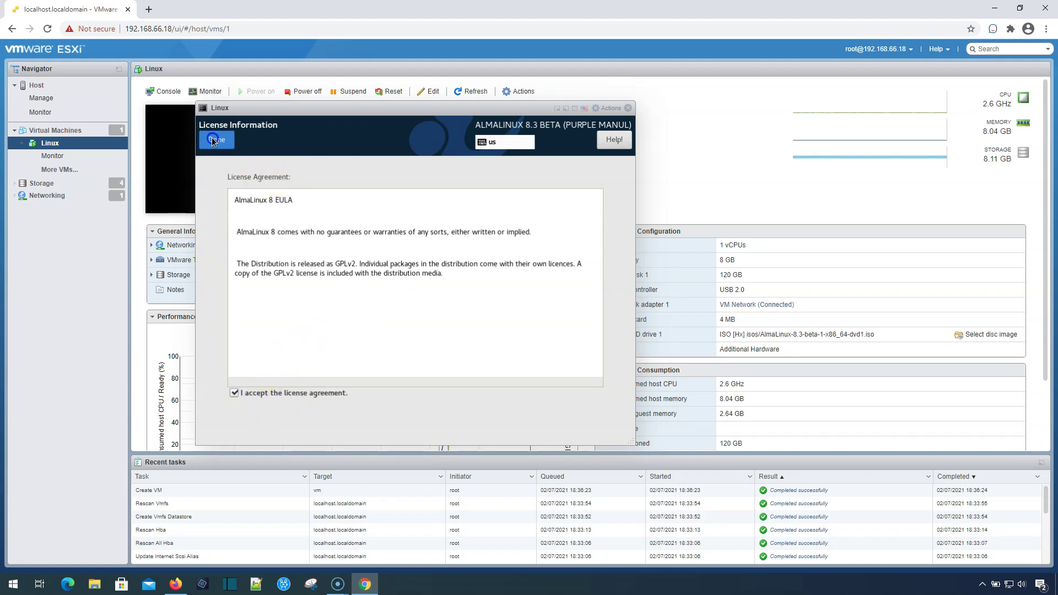
# Create an administrator user with the user's full name, a username and a password.
pyautogui.click(499, 301)
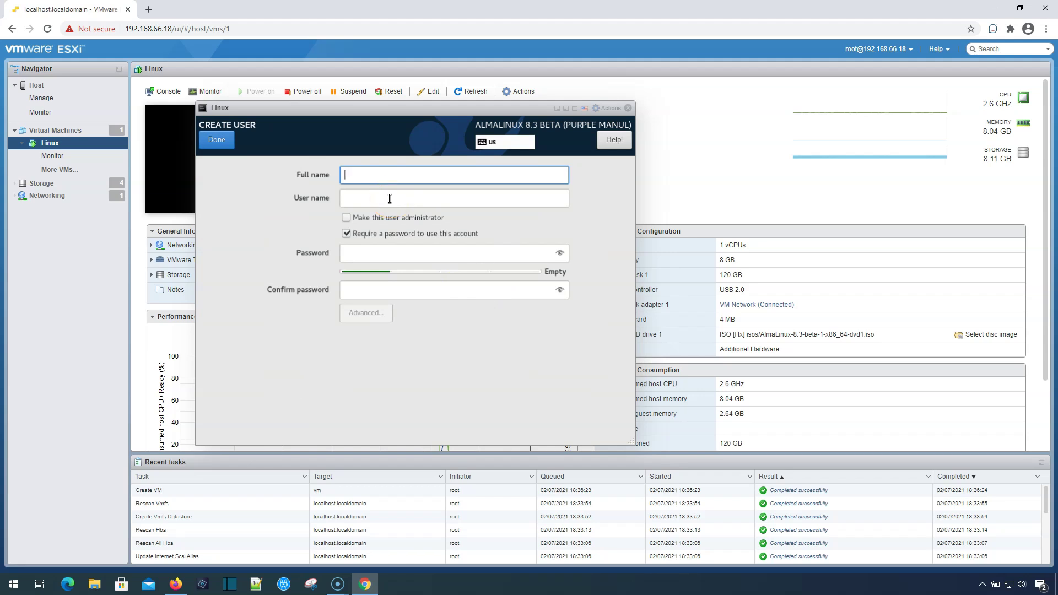
pyautogui.write('Willie')
pyautogui.press('Tab')
pyautogui.write('whowe')
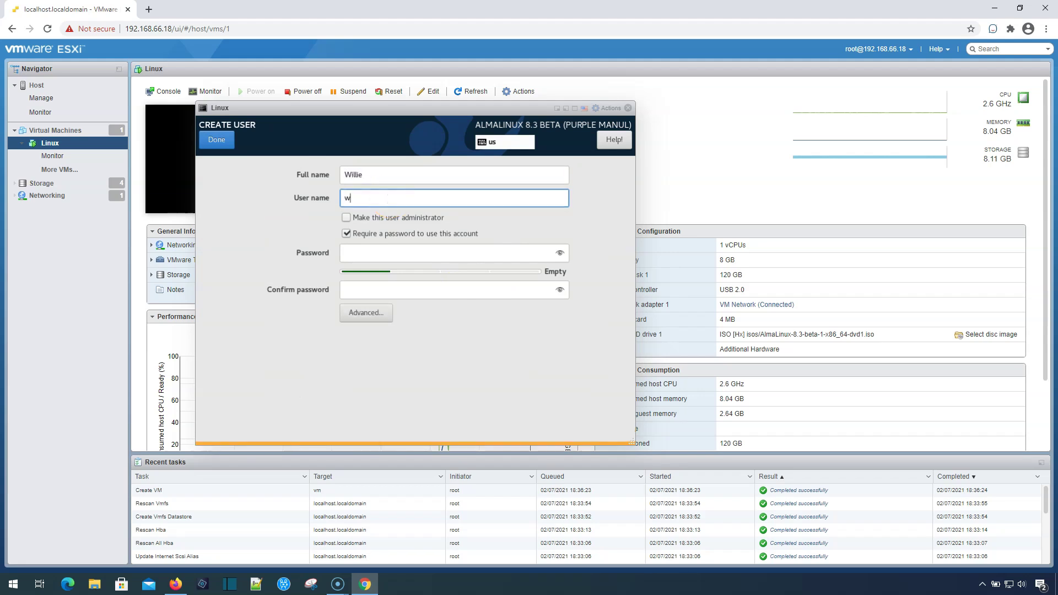
pyautogui.click(346, 217)
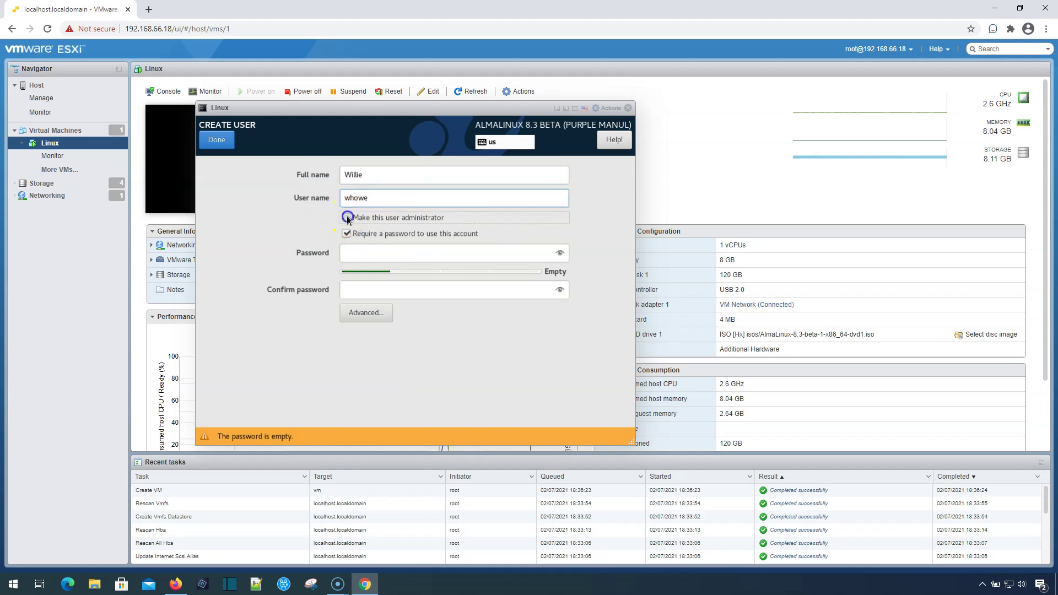
pyautogui.click(372, 251)
pyautogui.write('•••••••••')
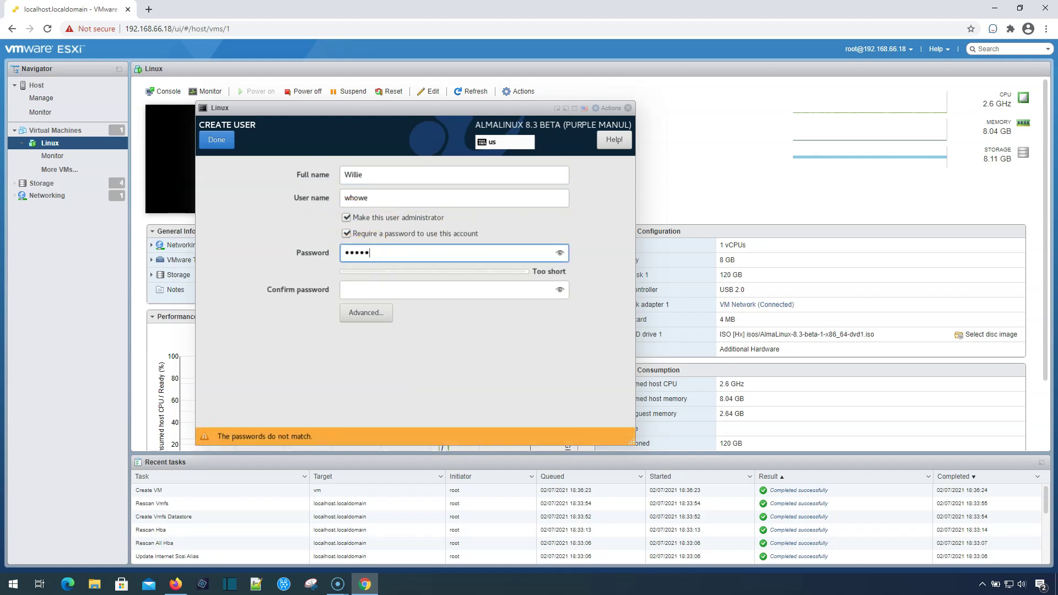
pyautogui.press('Tab')
pyautogui.write('•••••••••')
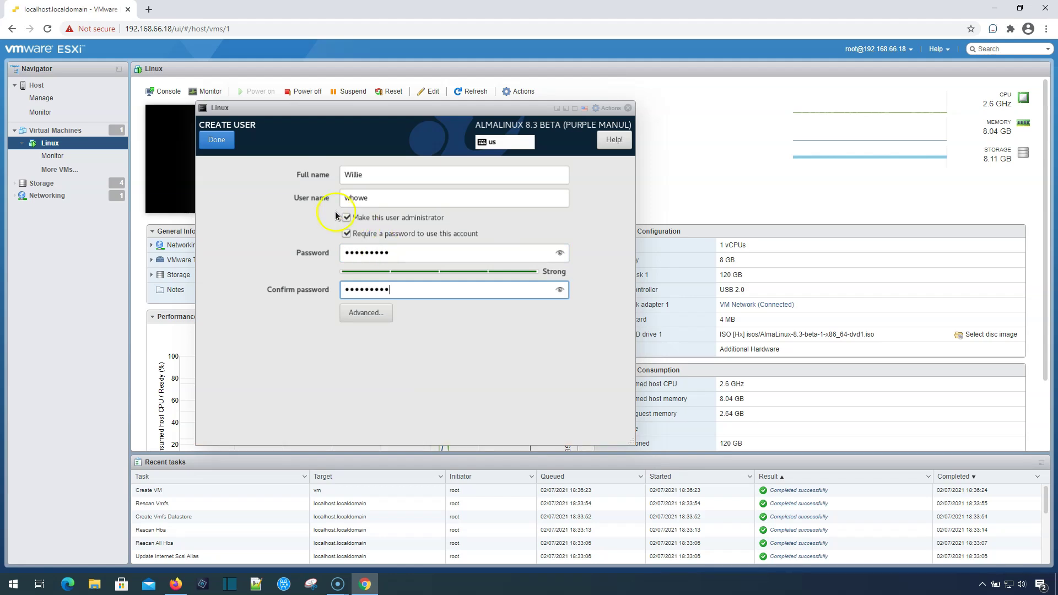
pyautogui.click(216, 139)
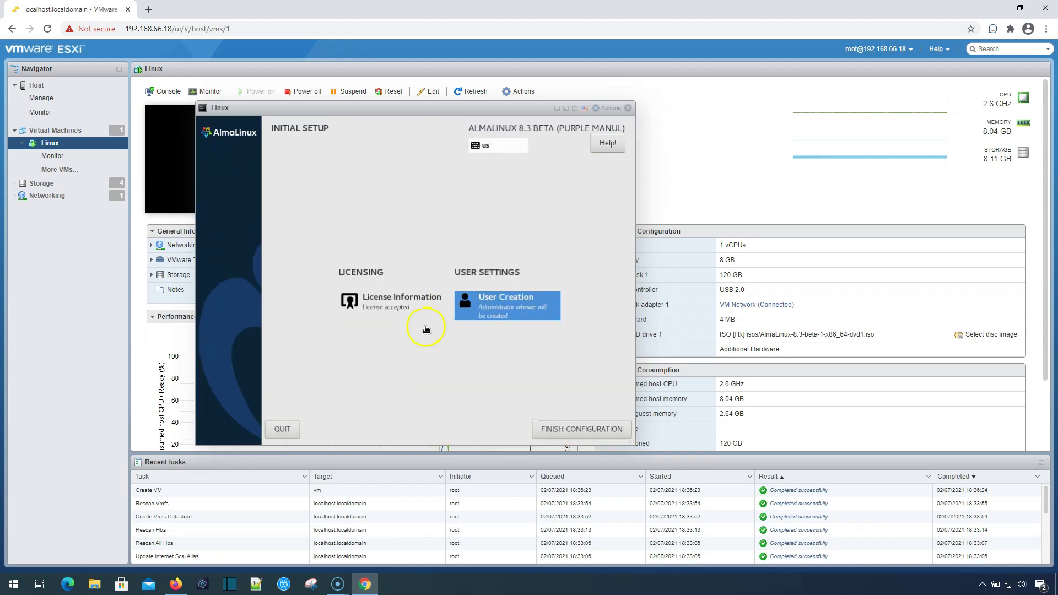
# Finish the initial setup configuration so the system continues booting.
pyautogui.click(568, 430)
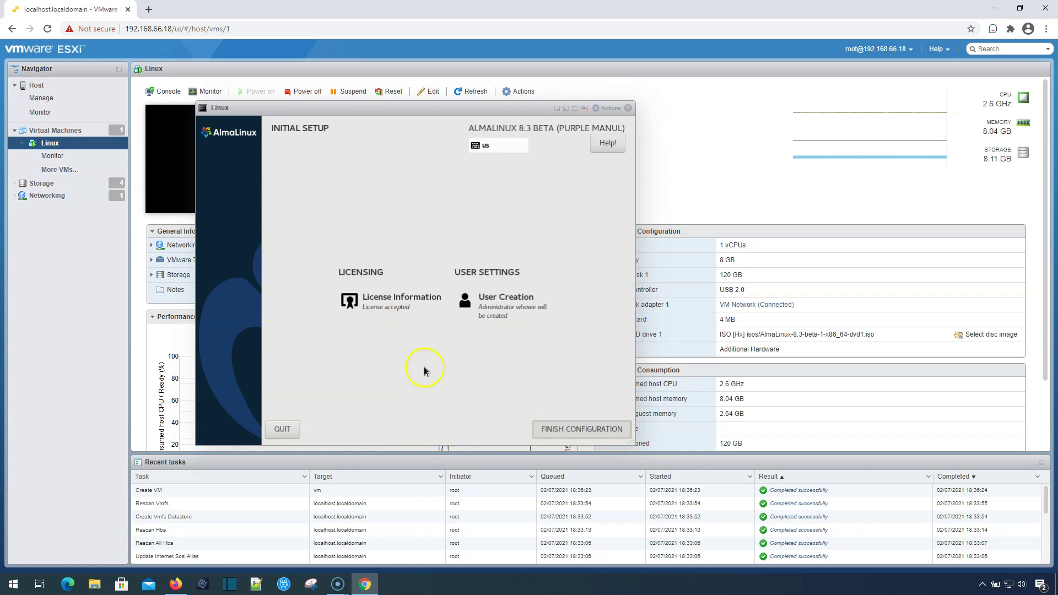
pyautogui.click(546, 423)
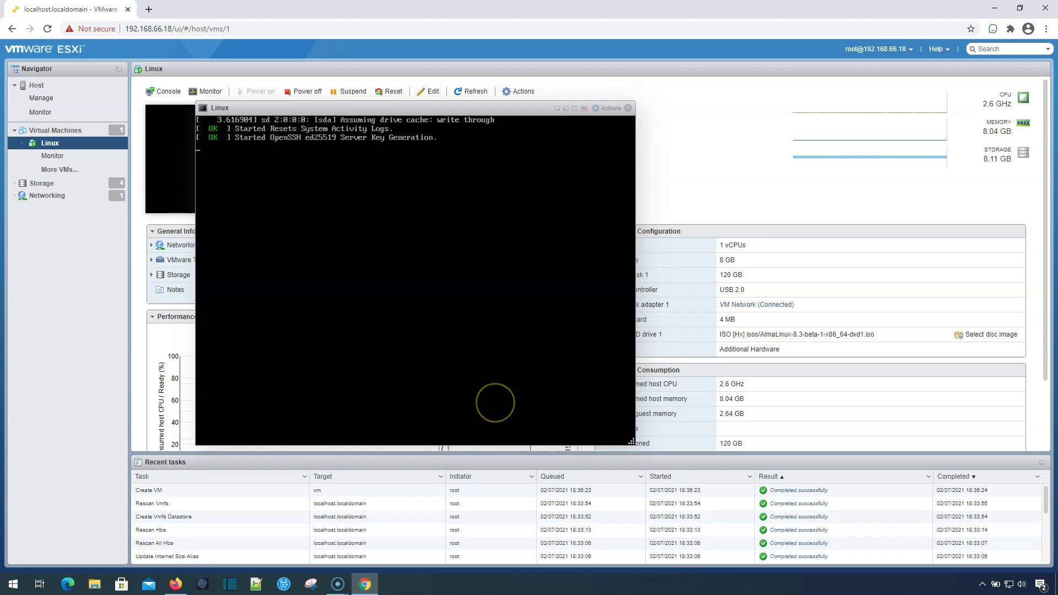
pyautogui.click(464, 355)
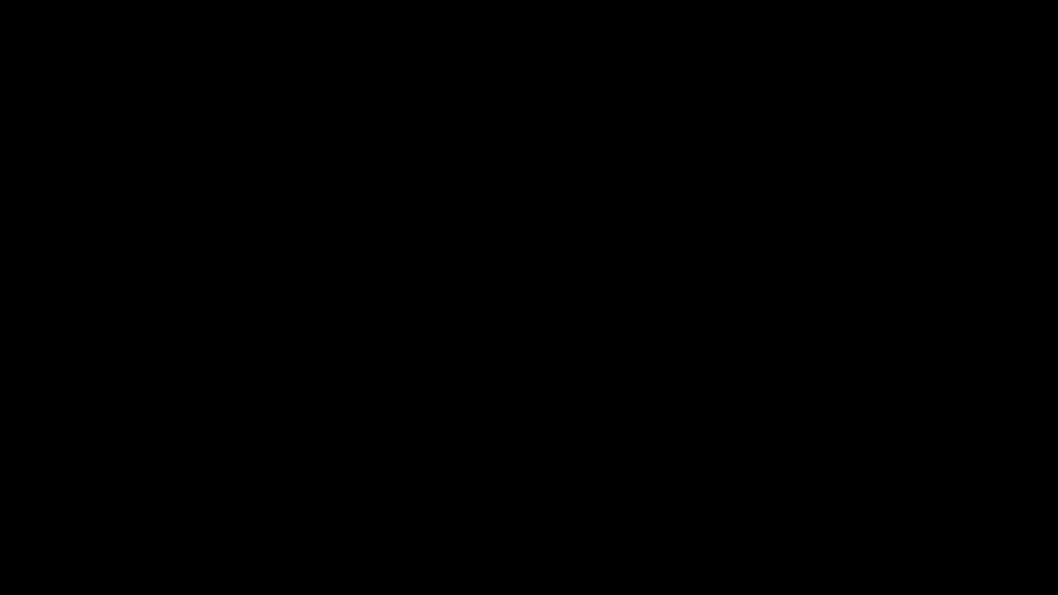